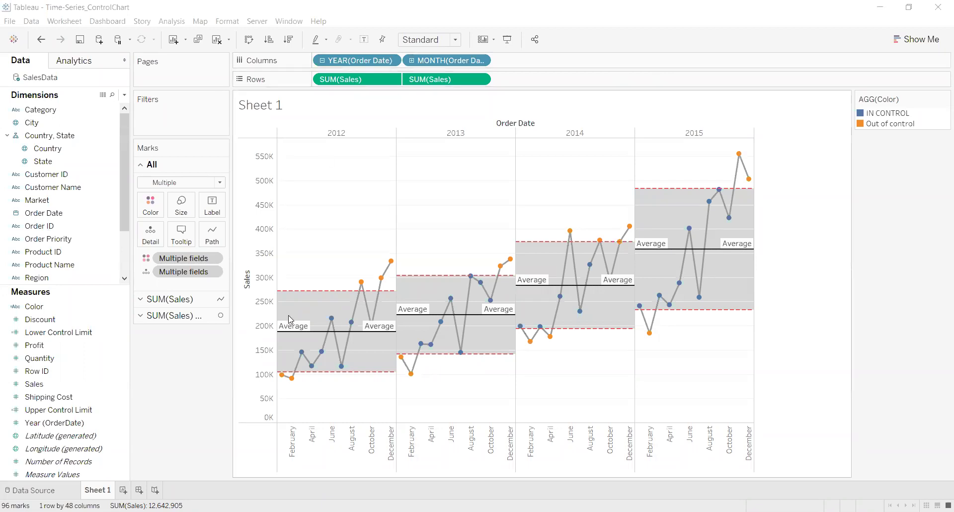
# - Examine the finished control chart on Sheet 1, including the yearly averages, control limits and details of in-control and out-of-control points
pyautogui.moveTo(413, 311)
pyautogui.moveTo(707, 285)
pyautogui.moveTo(315, 370)
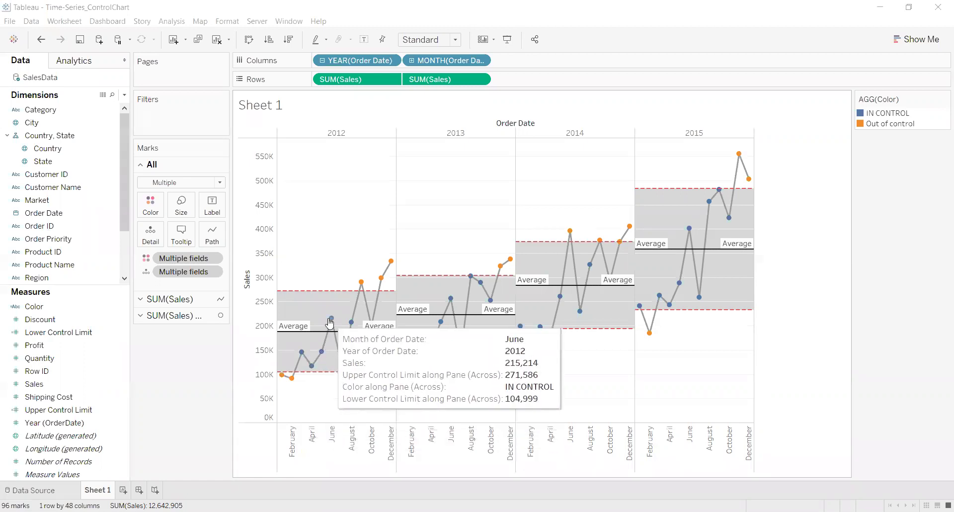
pyautogui.moveTo(388, 273)
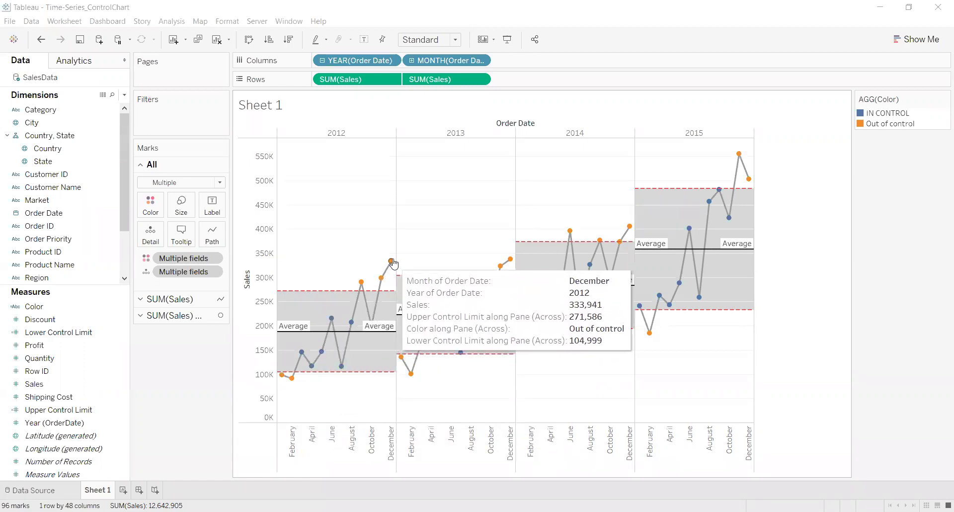
pyautogui.moveTo(371, 324)
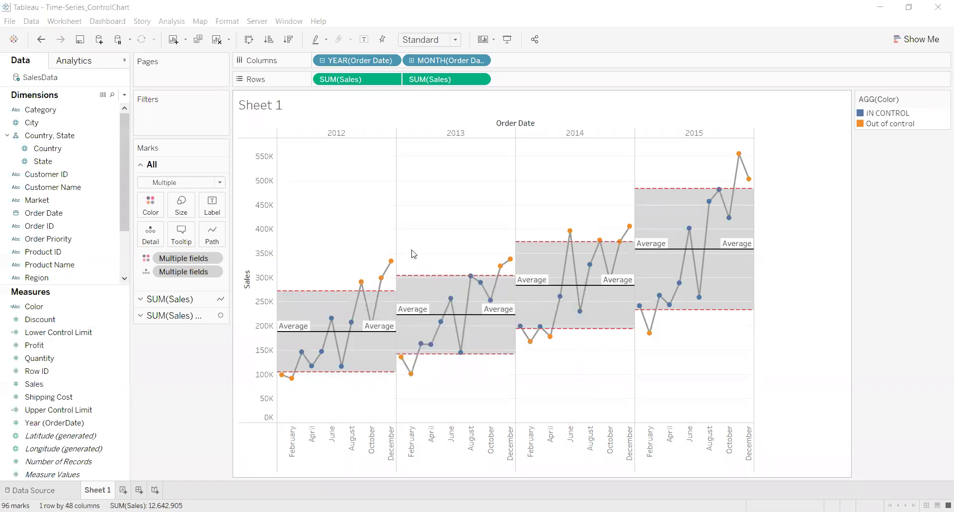
pyautogui.moveTo(306, 367)
pyautogui.moveTo(296, 378)
pyautogui.moveTo(354, 311)
pyautogui.moveTo(362, 287)
pyautogui.moveTo(387, 271)
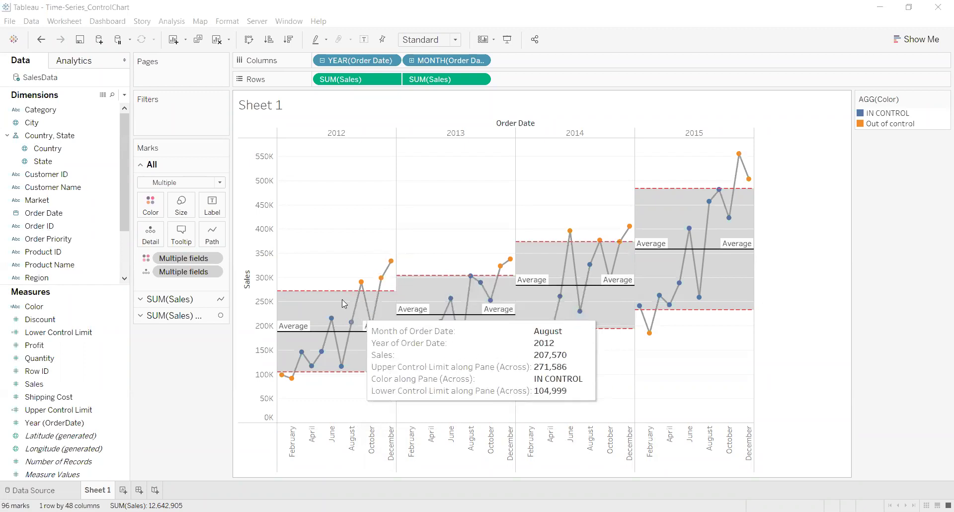
pyautogui.moveTo(417, 275)
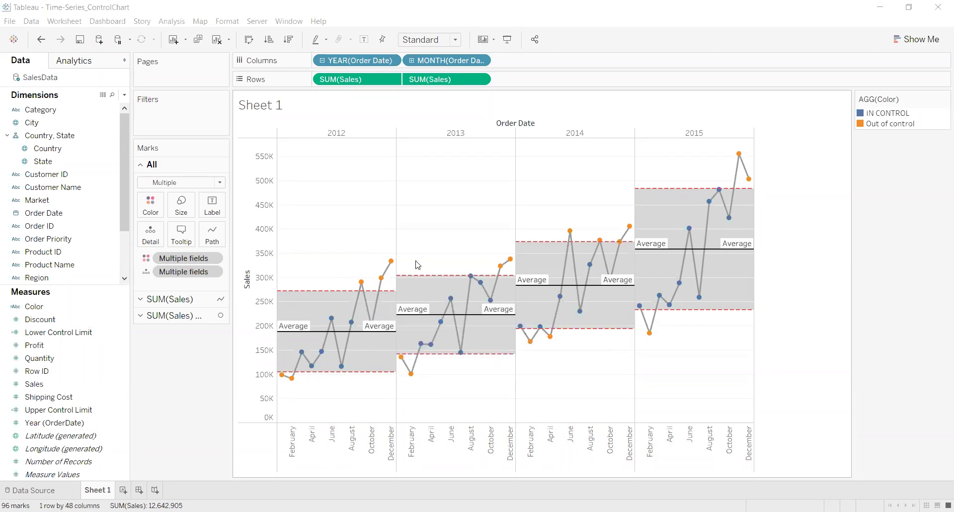
# - Add a new worksheet, check the SalesData source table, and return to the empty Sheet 2
pyautogui.click(123, 490)
pyautogui.click(34, 490)
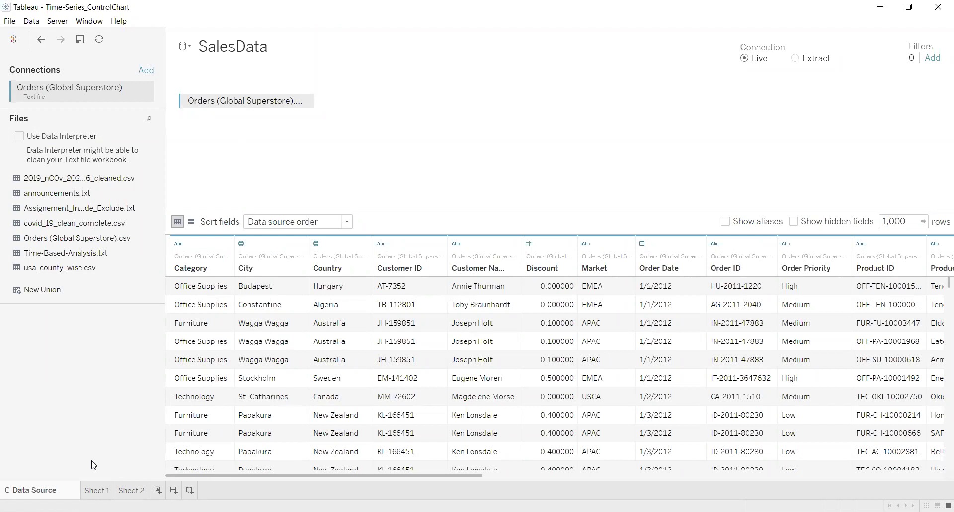
pyautogui.click(131, 493)
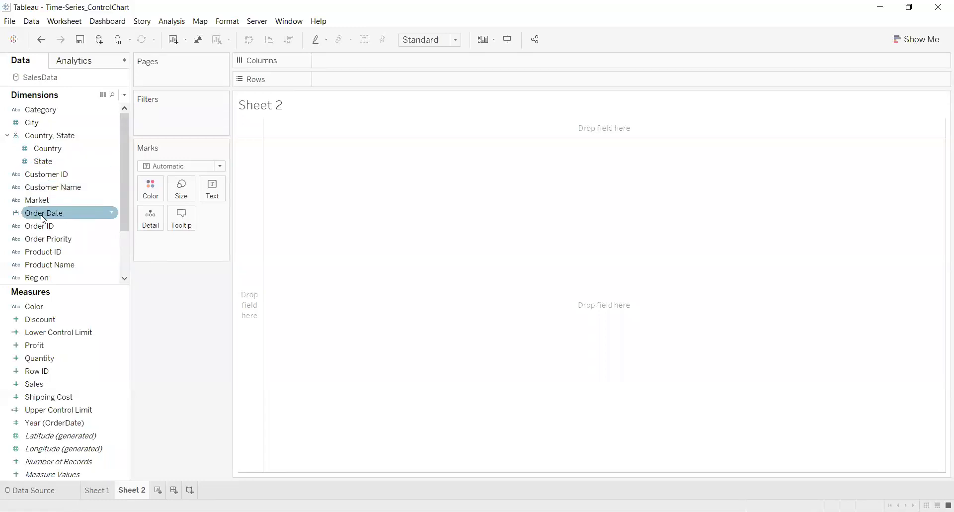
# - Place Order Date on Columns twice, once as discrete year and once as discrete month
pyautogui.moveTo(43, 219); pyautogui.dragTo(372, 63)
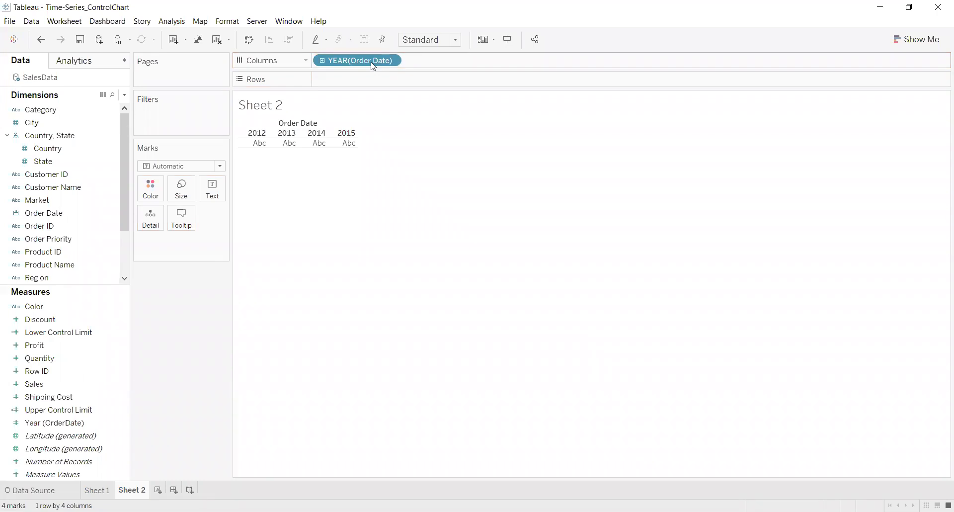
pyautogui.moveTo(82, 210); pyautogui.dragTo(477, 57)
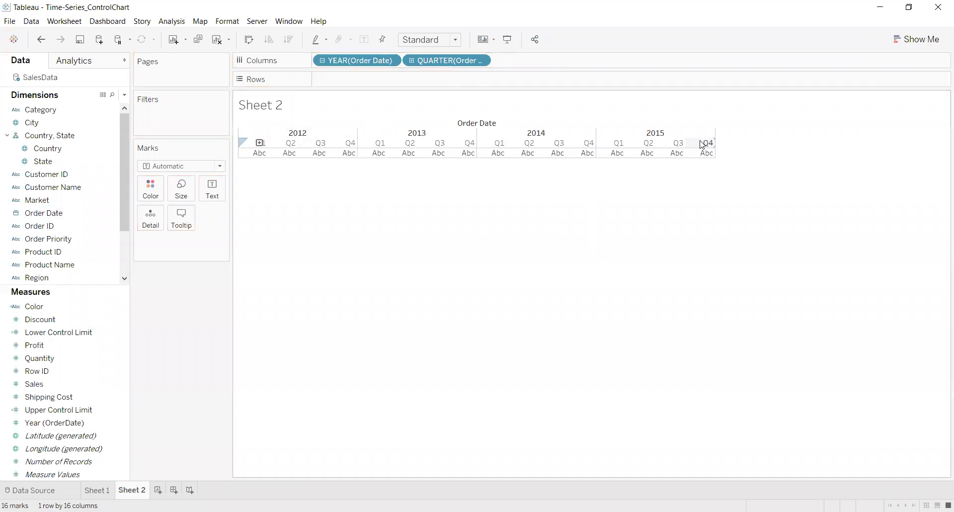
pyautogui.click(483, 61)
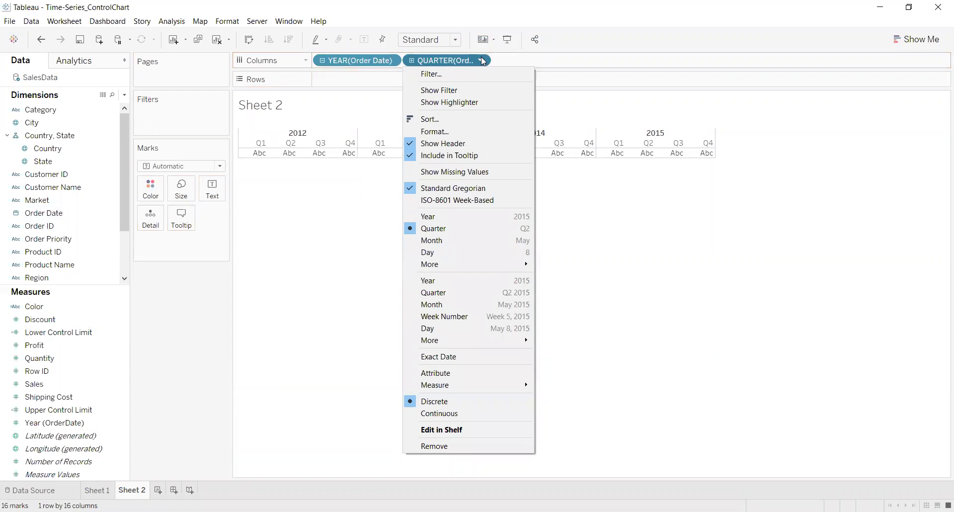
pyautogui.click(478, 240)
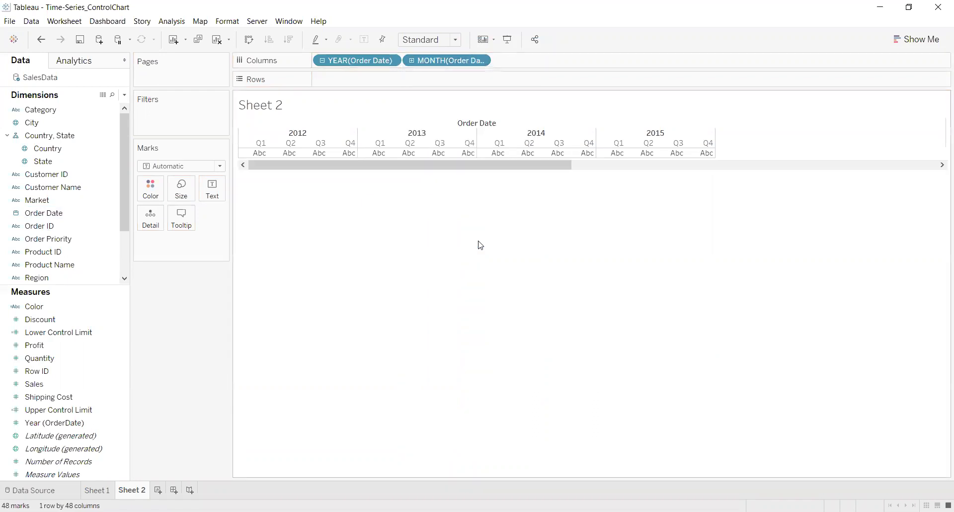
# - Plot SUM(Sales) on Rows as a monthly line chart and check its points across the years
pyautogui.click(53, 372)
pyautogui.moveTo(31, 385); pyautogui.dragTo(367, 84)
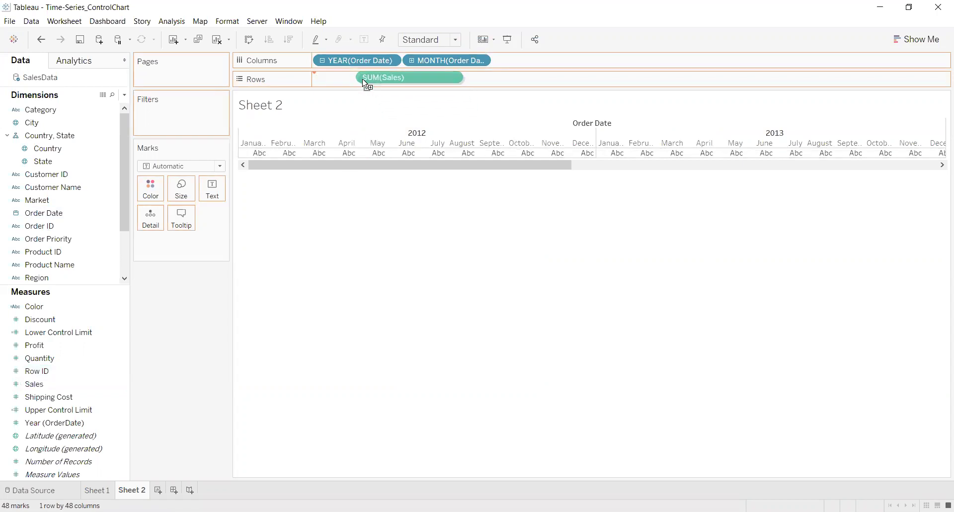
pyautogui.moveTo(366, 85); pyautogui.dragTo(366, 84)
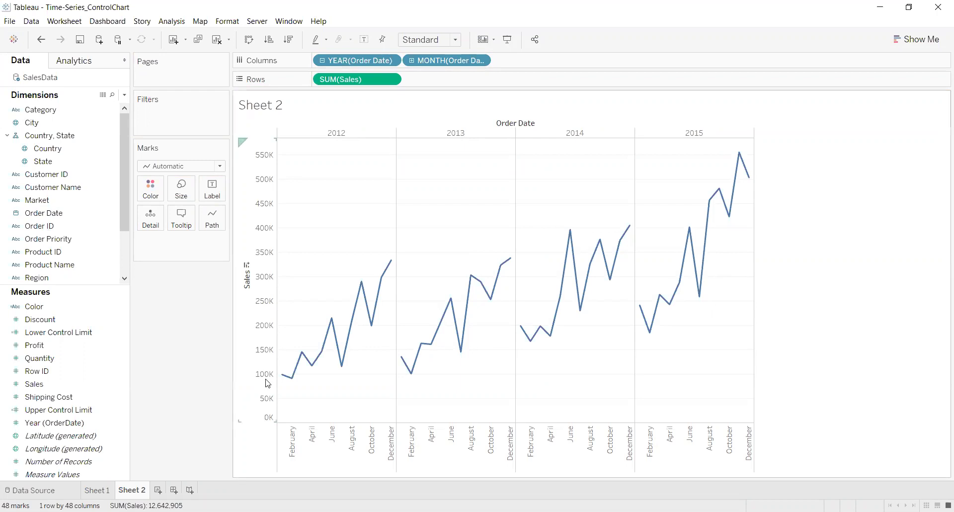
pyautogui.moveTo(487, 290)
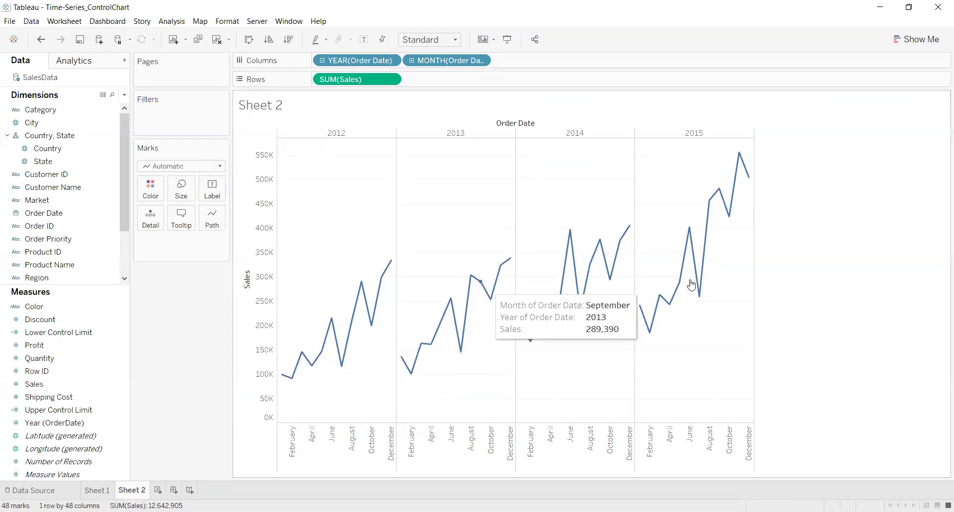
pyautogui.moveTo(701, 284)
pyautogui.moveTo(580, 304)
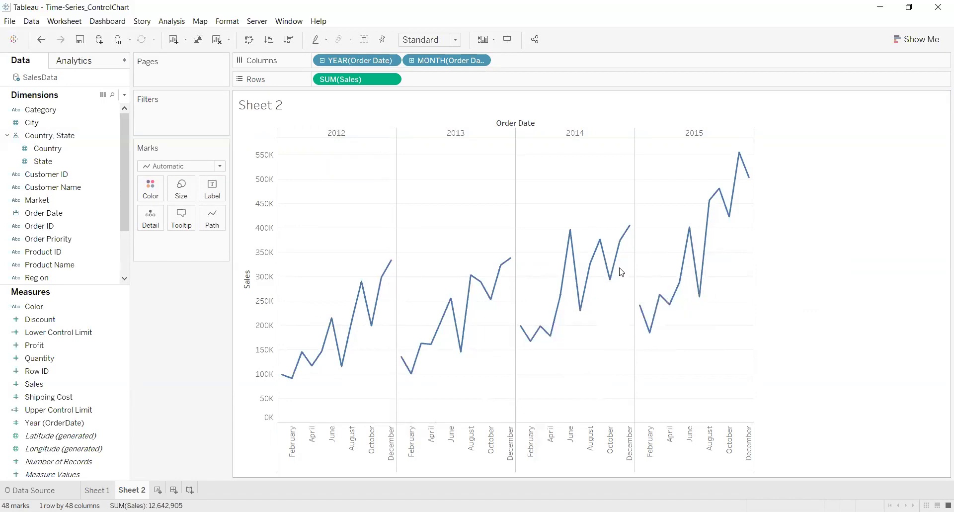
# - Add a per-pane reference line for the average of SUM(Sales) with its label set to None
pyautogui.click(92, 61)
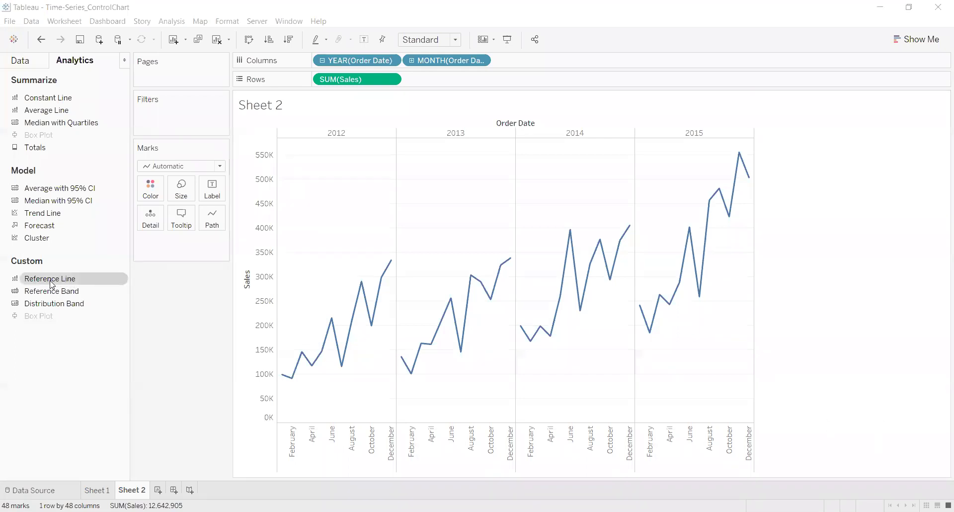
pyautogui.moveTo(42, 281); pyautogui.dragTo(373, 138)
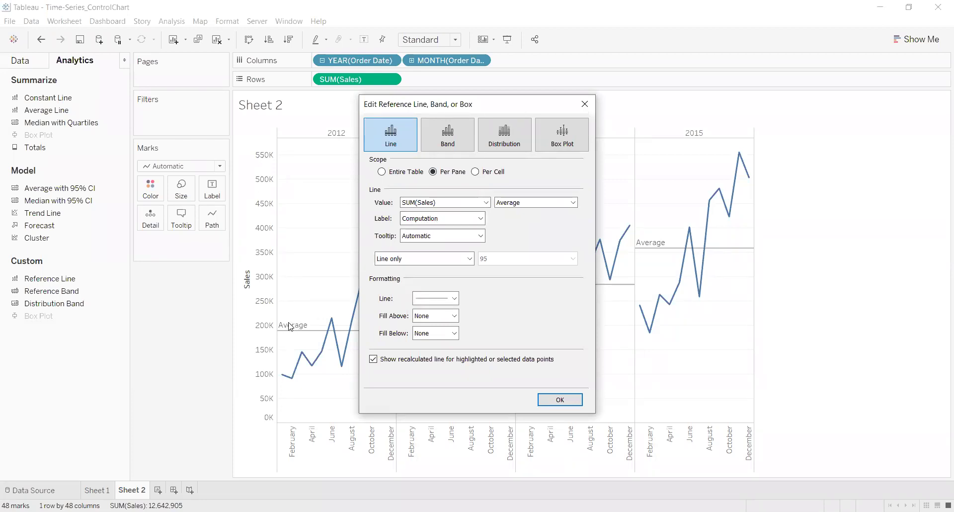
pyautogui.click(466, 219)
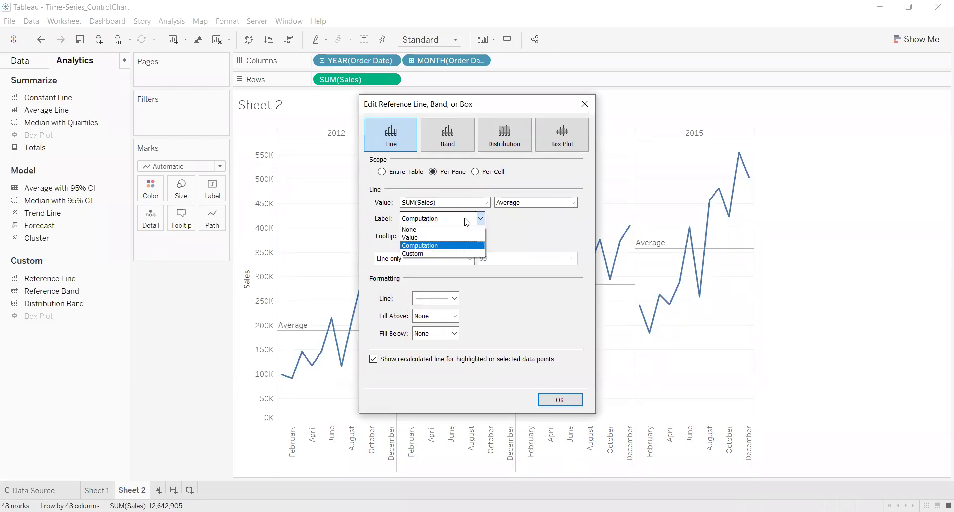
pyautogui.click(440, 230)
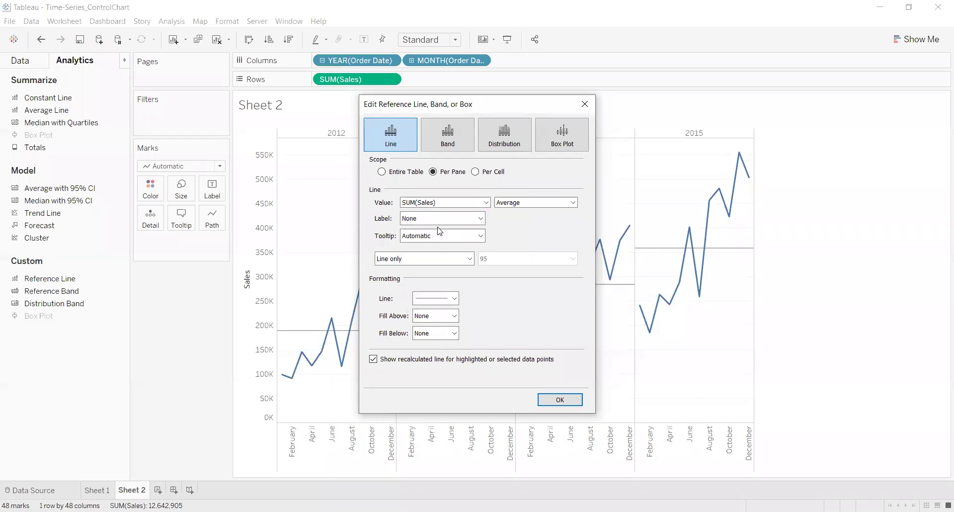
# - Format the average reference line as dashed, apply it, and check the average in each year's pane
pyautogui.click(433, 300)
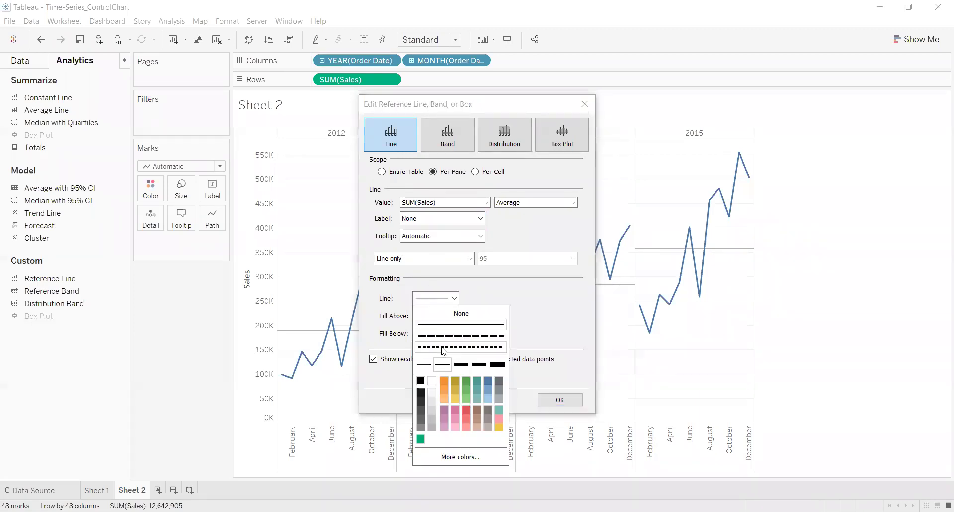
pyautogui.click(439, 336)
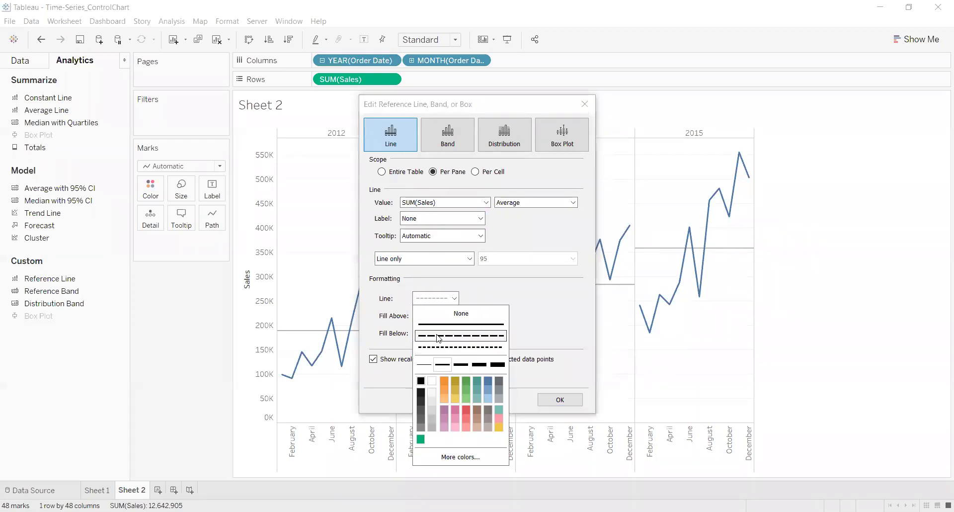
pyautogui.click(546, 324)
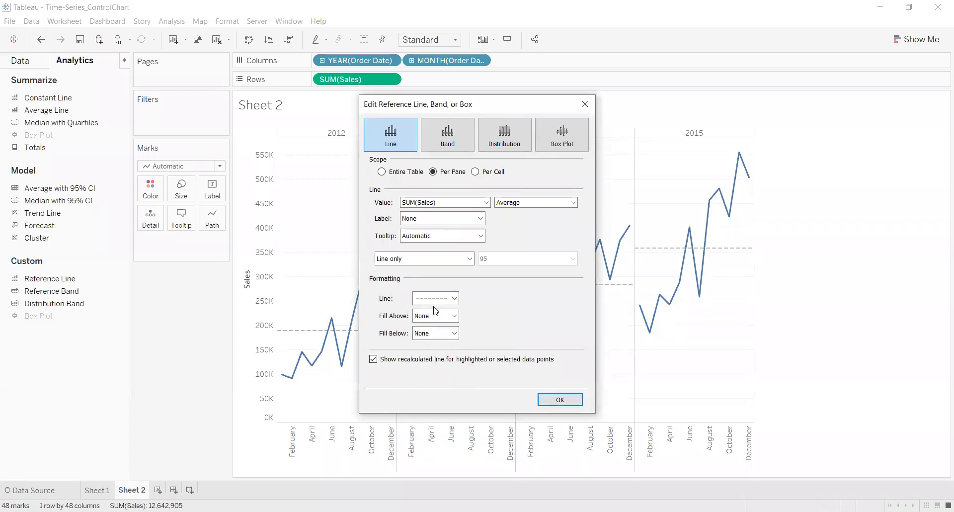
pyautogui.click(551, 400)
pyautogui.moveTo(312, 333)
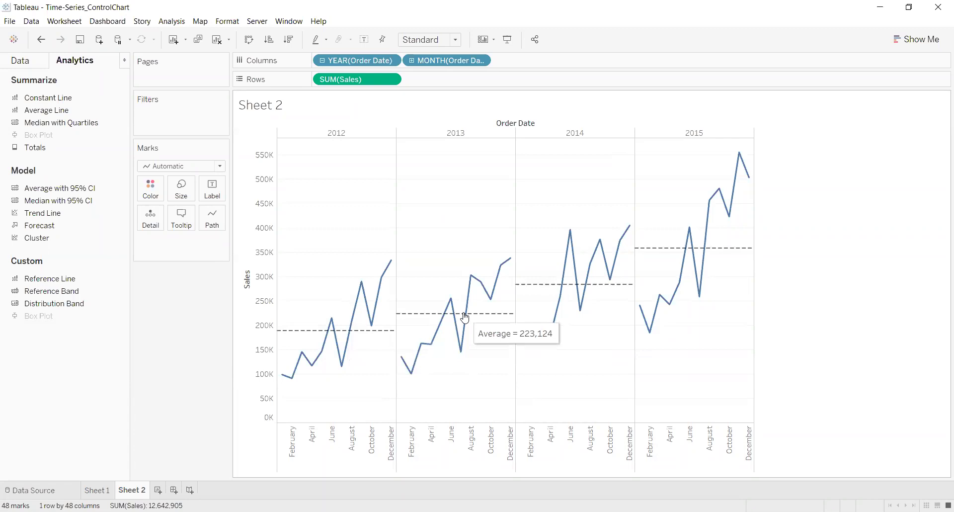
pyautogui.moveTo(607, 291)
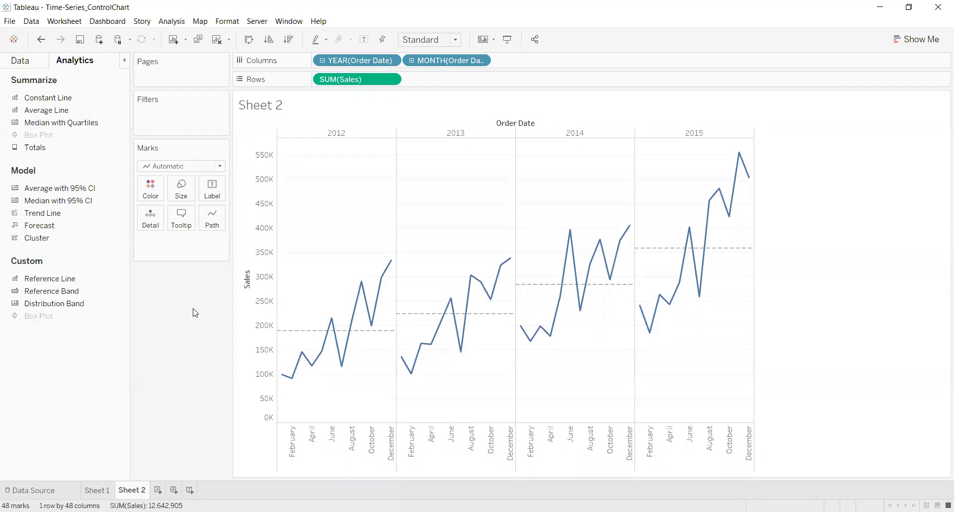
# - Create a new calculated field named Upper Range in the SalesData source
pyautogui.click(20, 61)
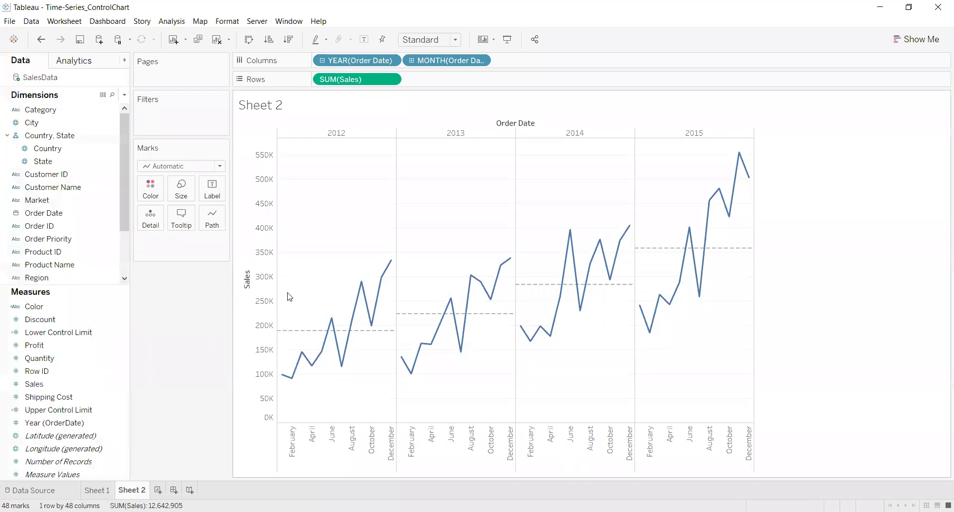
pyautogui.moveTo(321, 332)
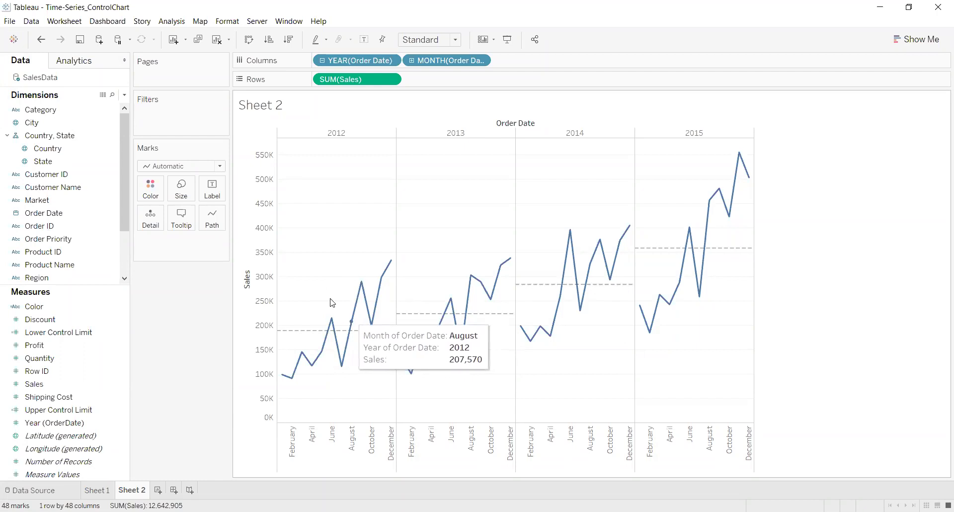
pyautogui.moveTo(387, 294)
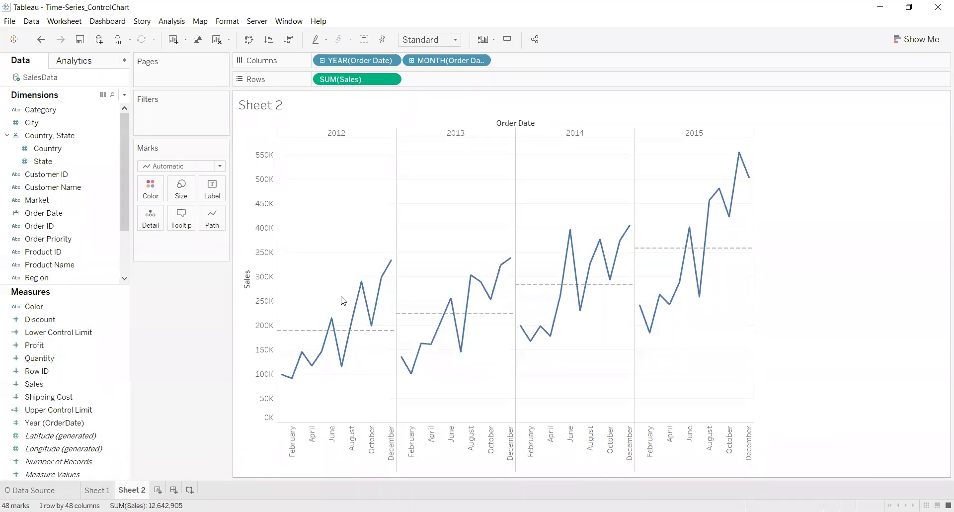
pyautogui.click(125, 94)
pyautogui.click(98, 105)
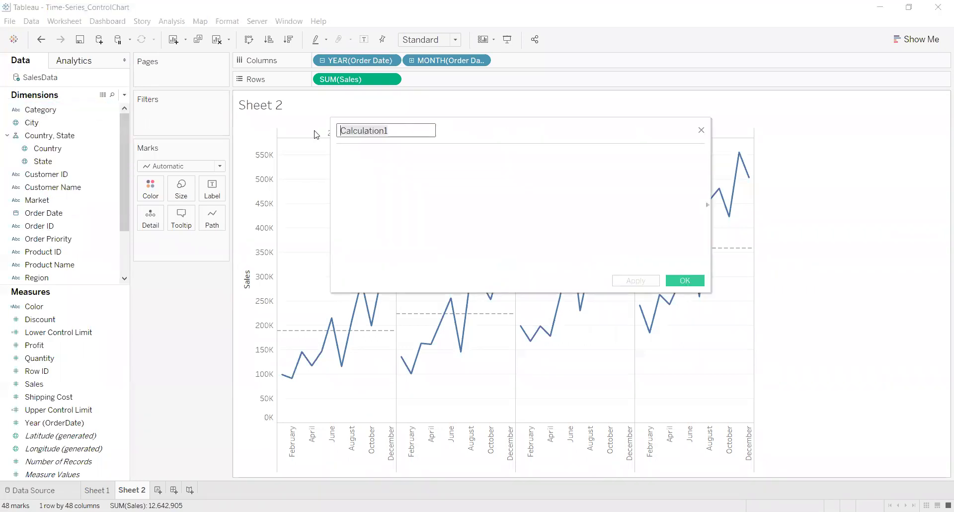
pyautogui.write('Upper ')
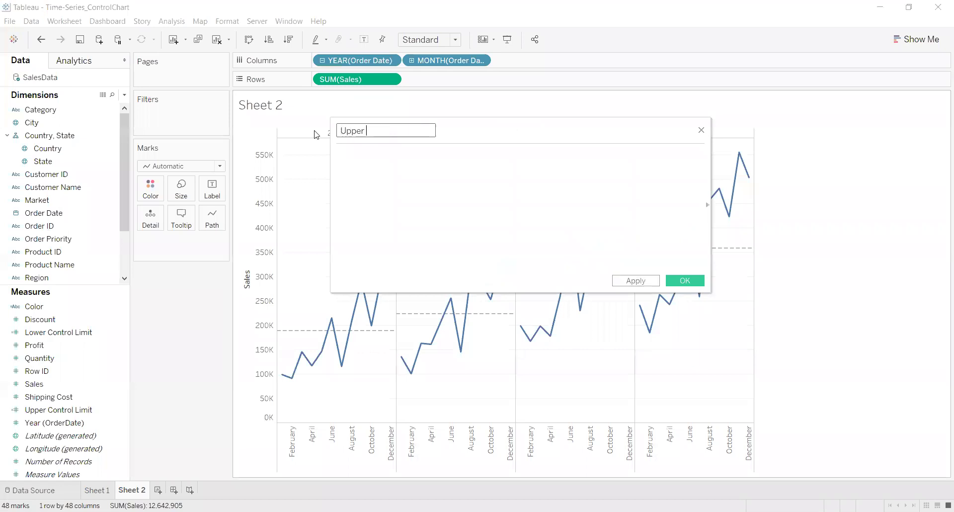
pyautogui.write('Range')
pyautogui.click(349, 158)
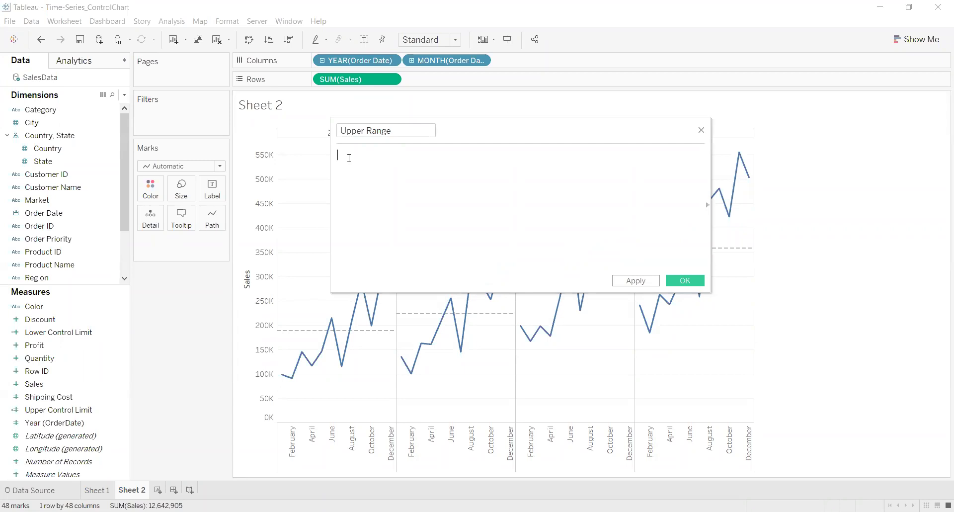
# - Enter WINDOW_AVG(SUM([Sales])) as the first part of the Upper Range formula, moving the editor to uncover the chart
pyautogui.write('win')
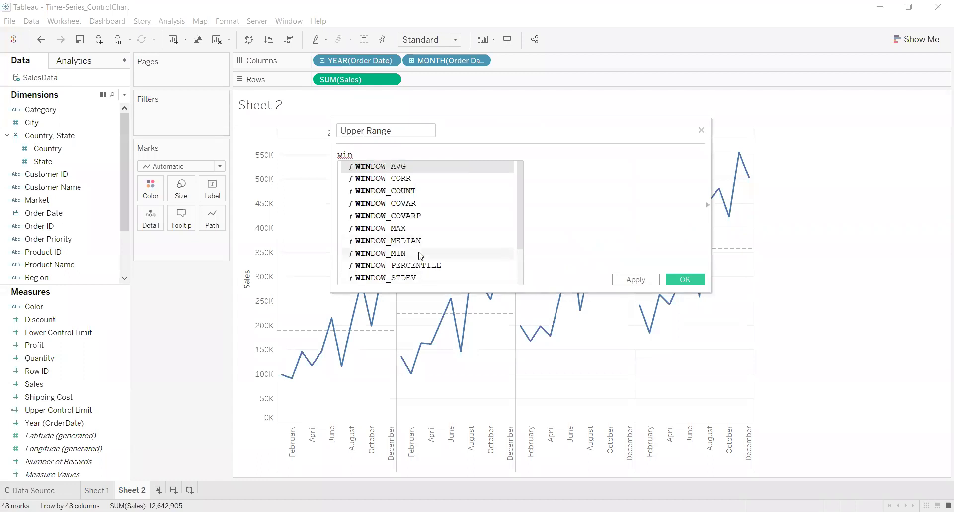
pyautogui.click(391, 168)
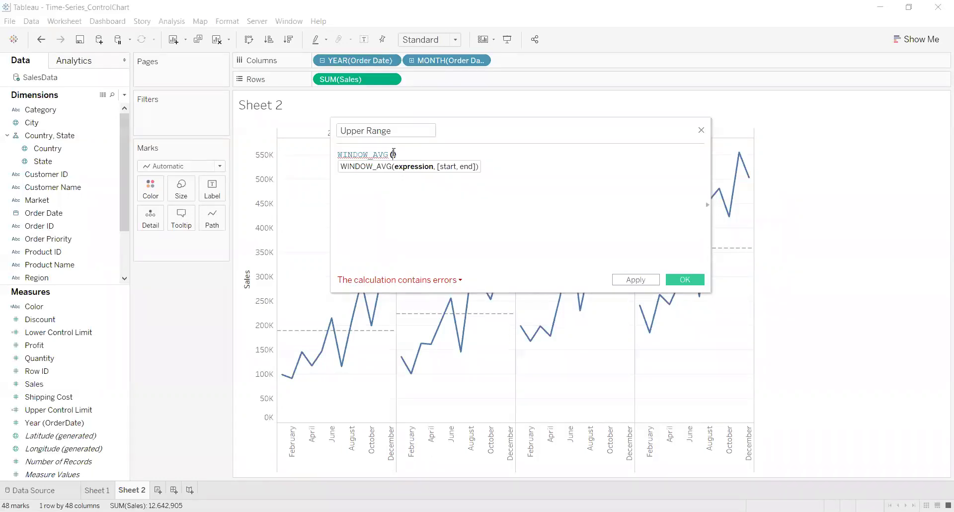
pyautogui.write('s')
pyautogui.press('BackSpace')
pyautogui.write('SUM')
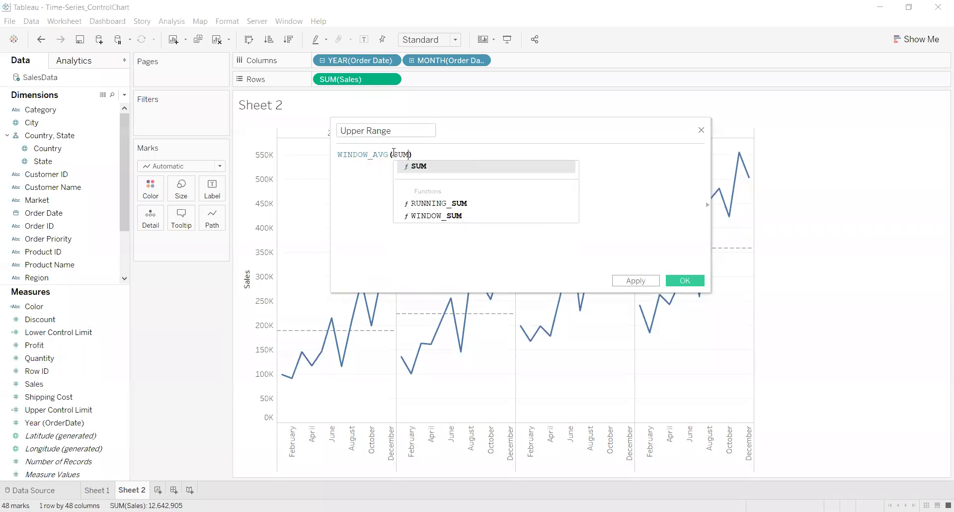
pyautogui.click(417, 166)
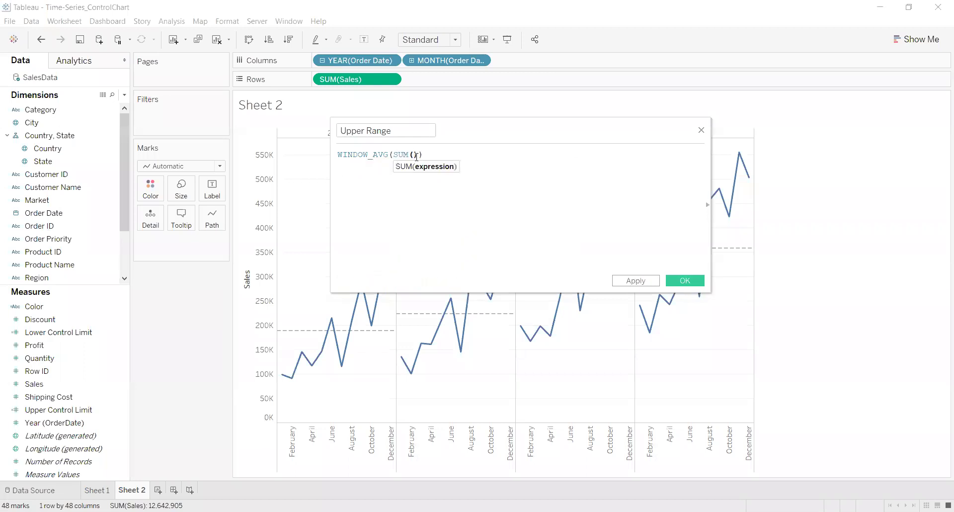
pyautogui.write('Sal')
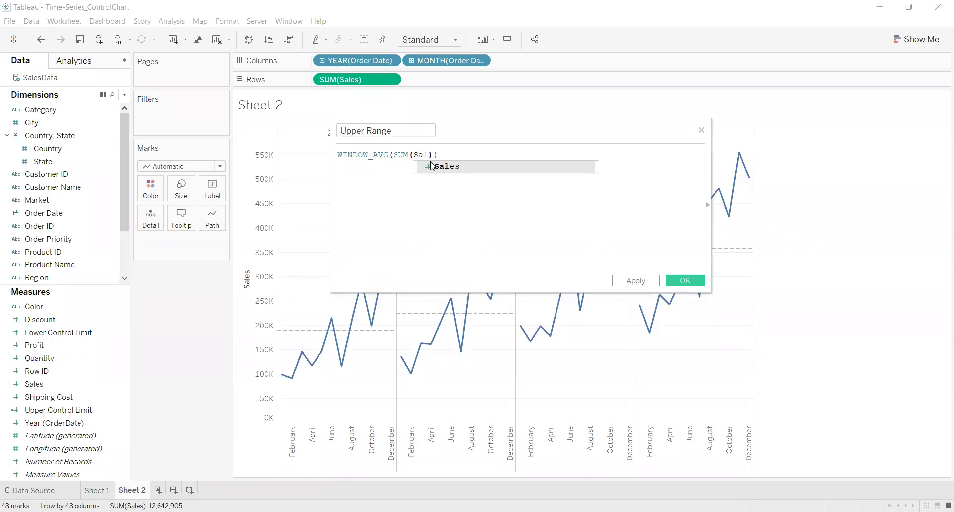
pyautogui.click(435, 167)
pyautogui.moveTo(546, 125); pyautogui.dragTo(293, 297)
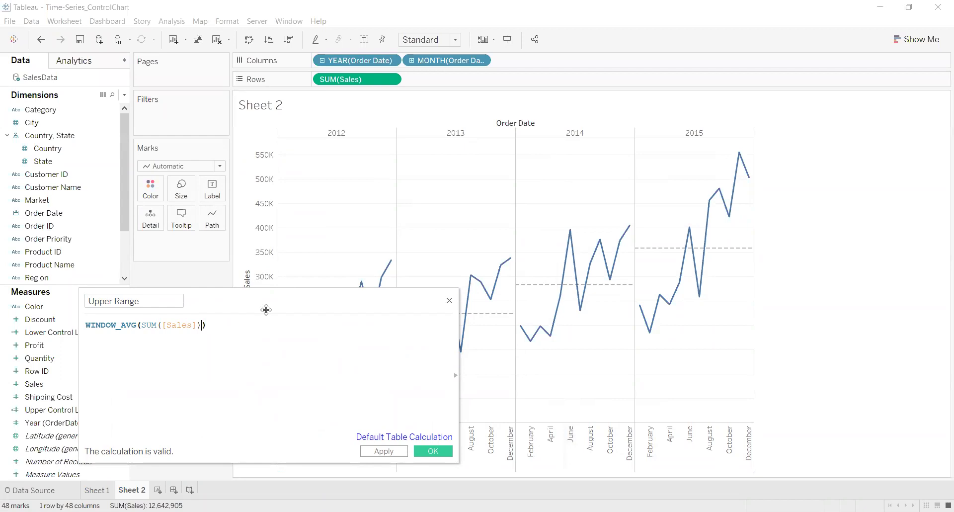
pyautogui.moveTo(254, 304); pyautogui.dragTo(589, 82)
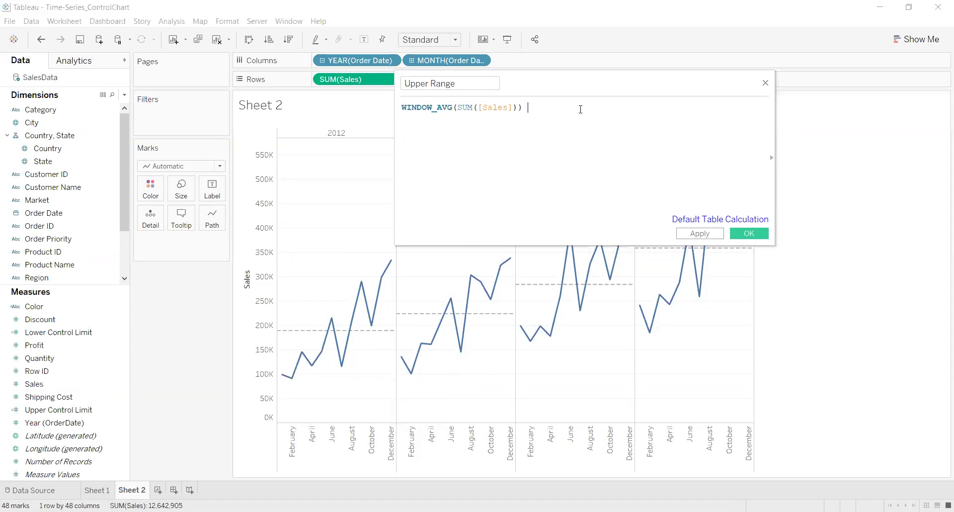
# - Complete the Upper Range formula by adding + WINDOW_STDEV(SUM([Sales])), then apply and save the calculated field
pyautogui.write('+ WINDOW_STDEV(SUM')
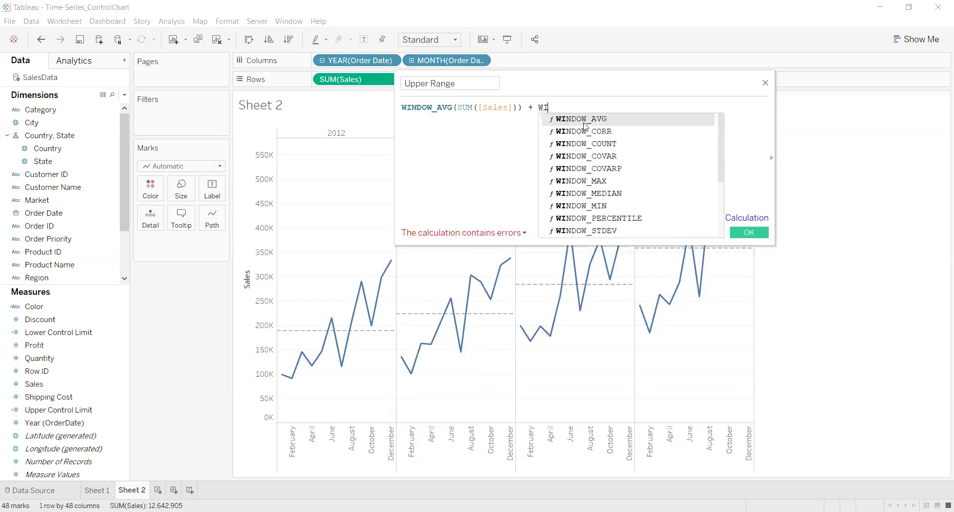
pyautogui.click(593, 231)
pyautogui.write('SUM')
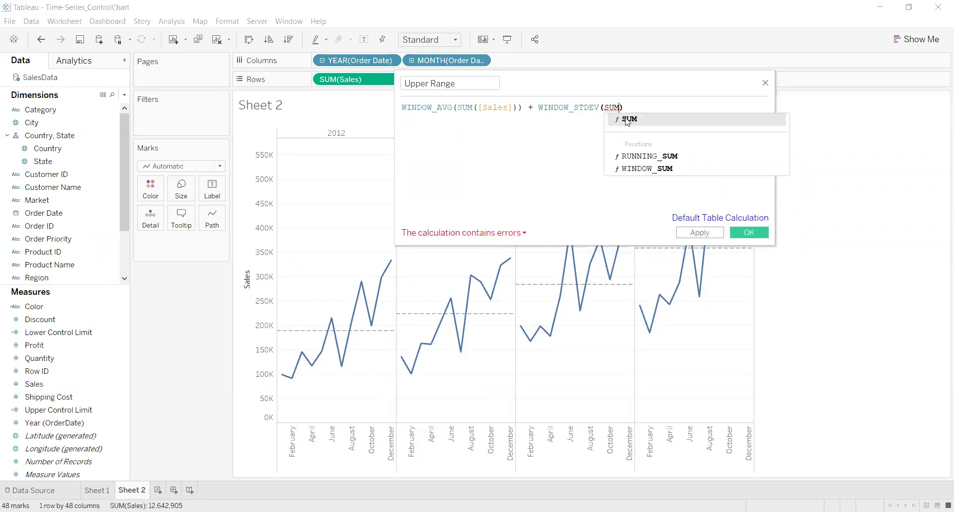
pyautogui.click(627, 121)
pyautogui.write('Sal')
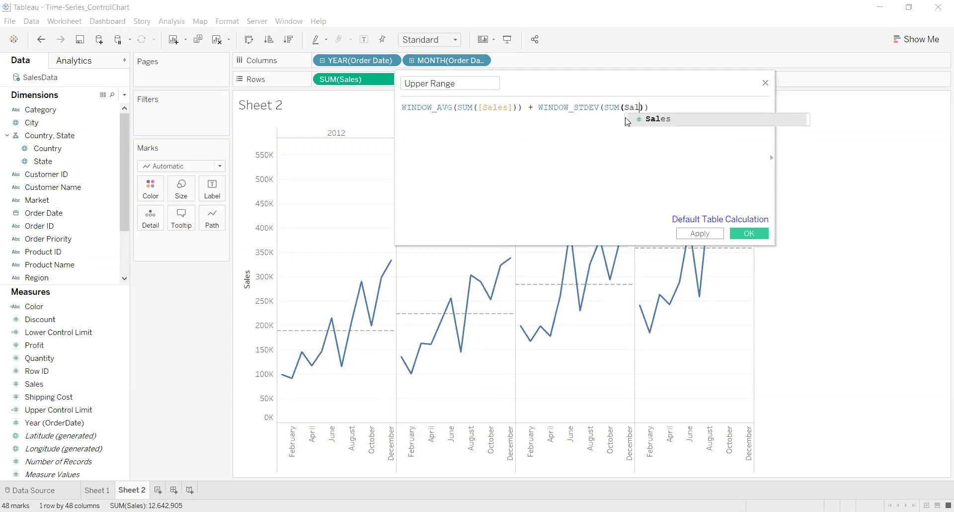
pyautogui.click(651, 121)
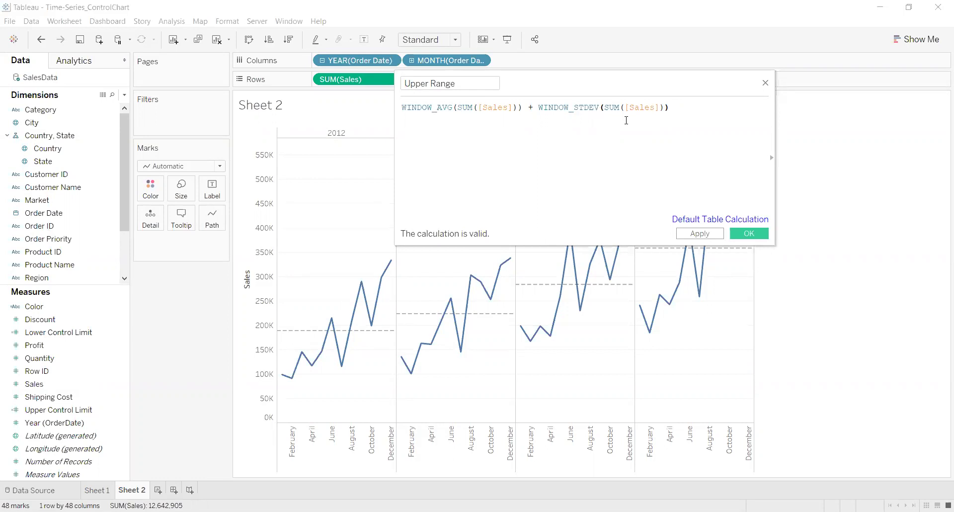
pyautogui.click(703, 237)
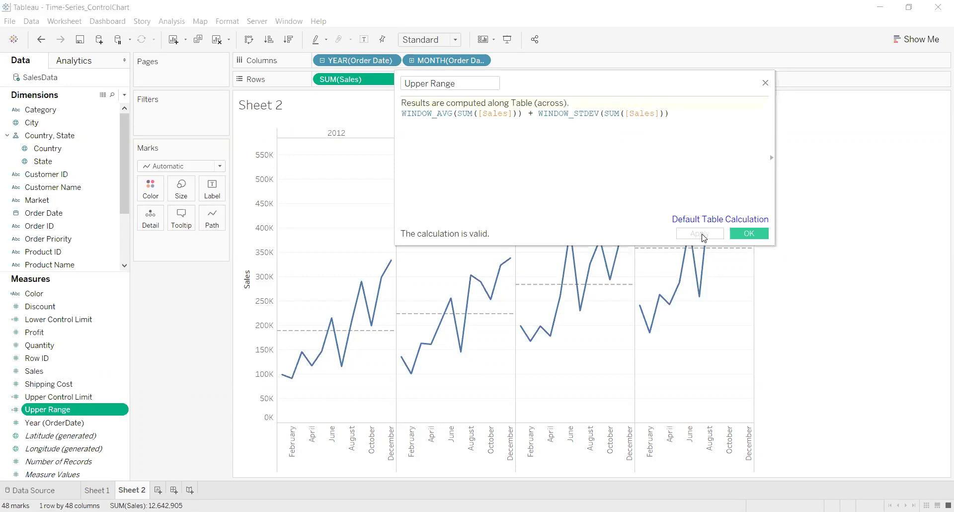
pyautogui.click(747, 236)
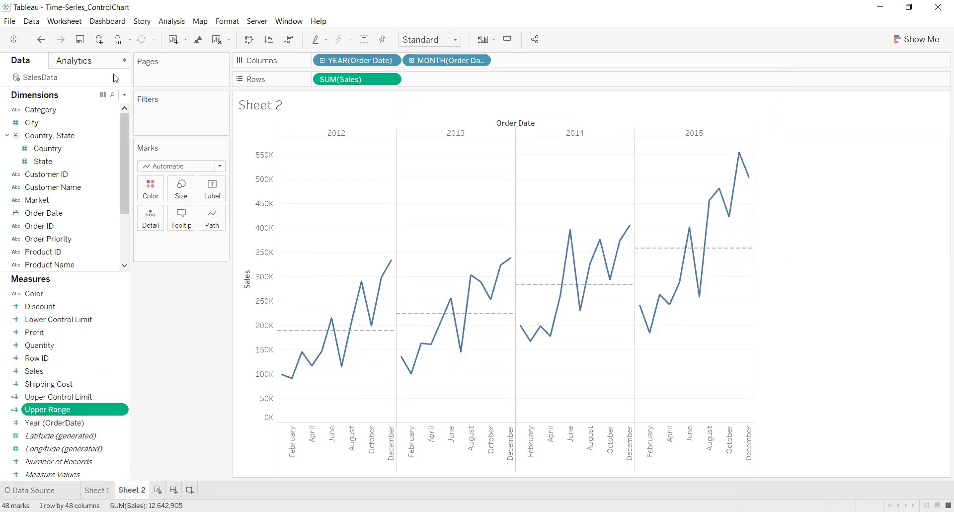
# - Create another calculated field named Lower Range
pyautogui.click(125, 95)
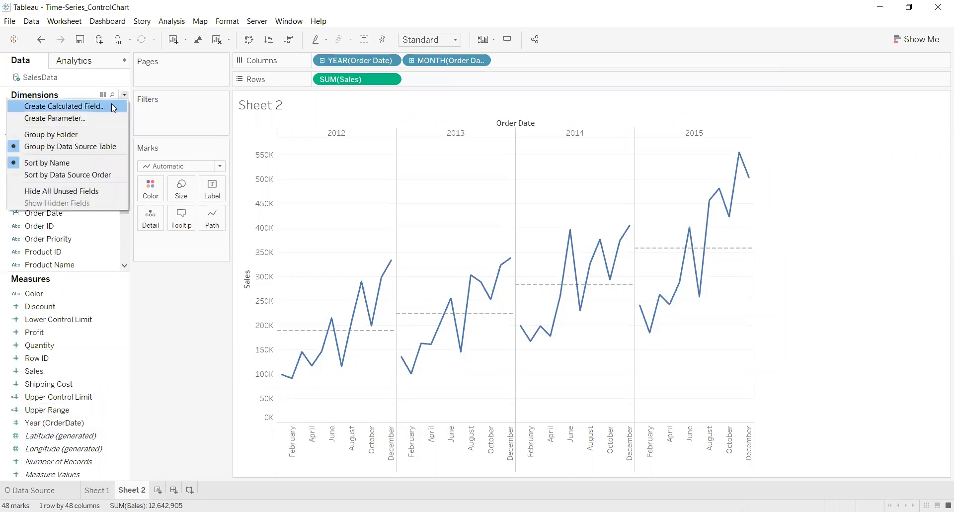
pyautogui.click(115, 104)
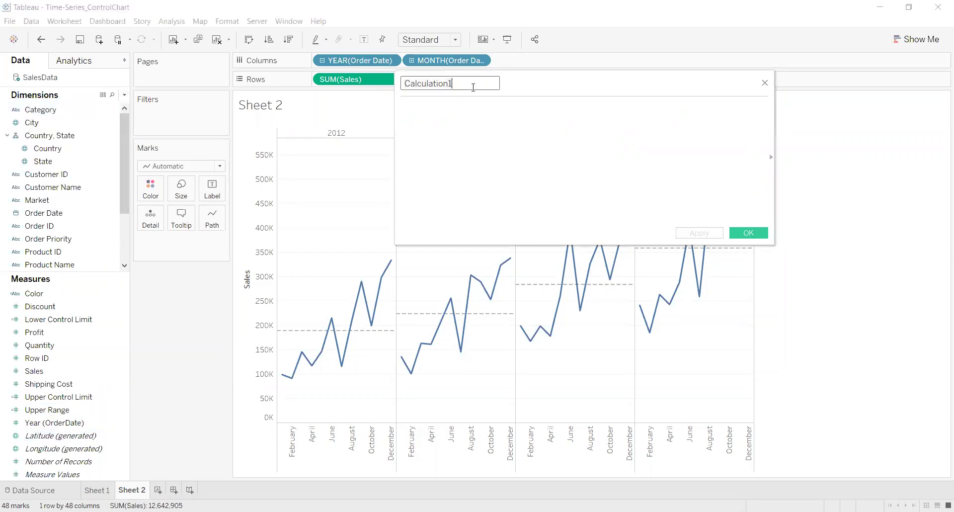
pyautogui.write('Lower Range')
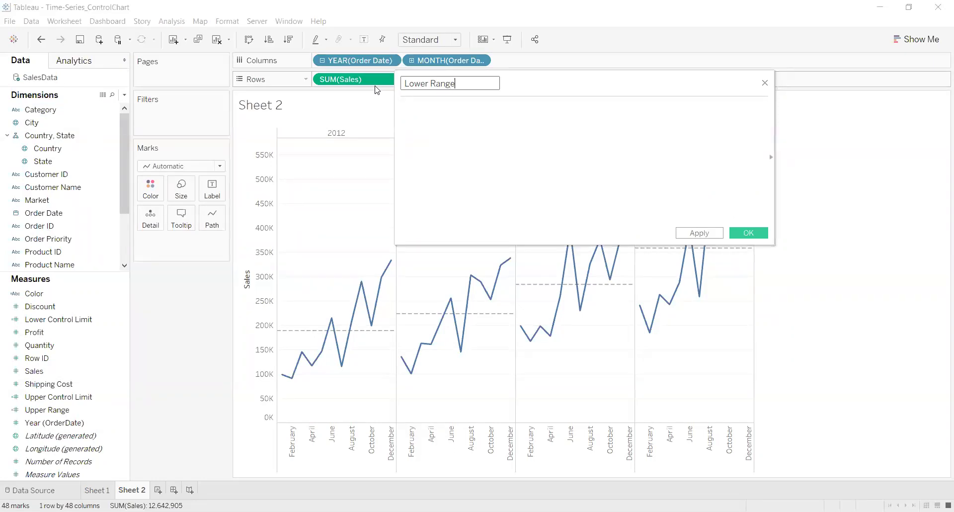
pyautogui.click(424, 119)
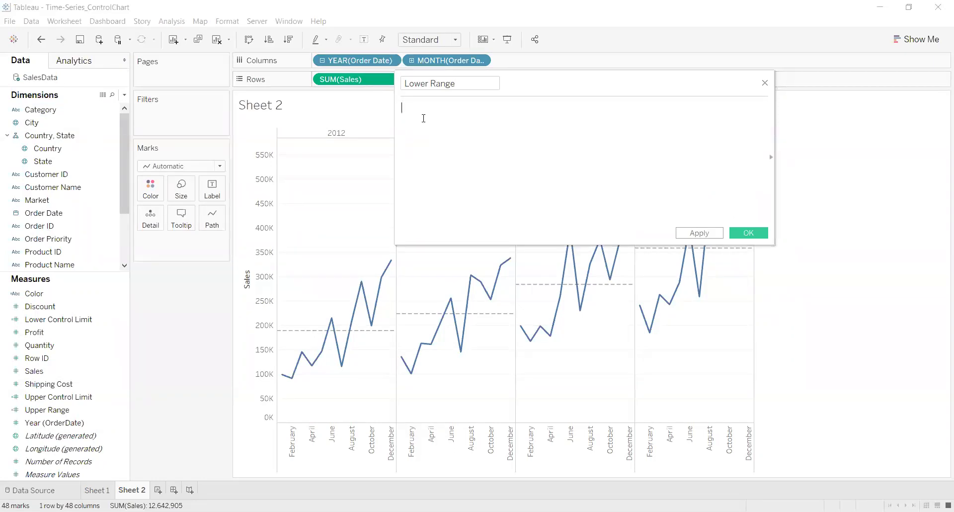
# - Enter WINDOW_AVG(SUM([Sales])) as the first part of the Lower Range formula
pyautogui.write('WI')
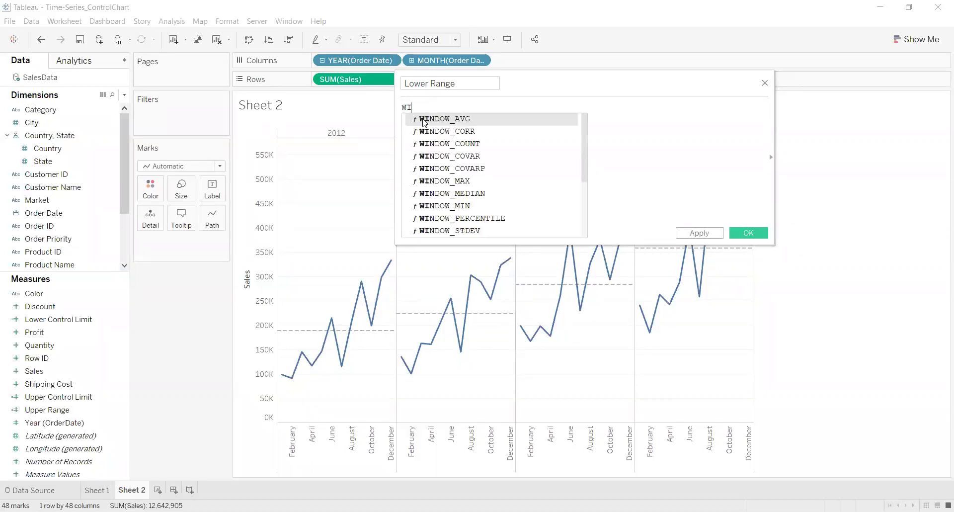
pyautogui.doubleClick(424, 120)
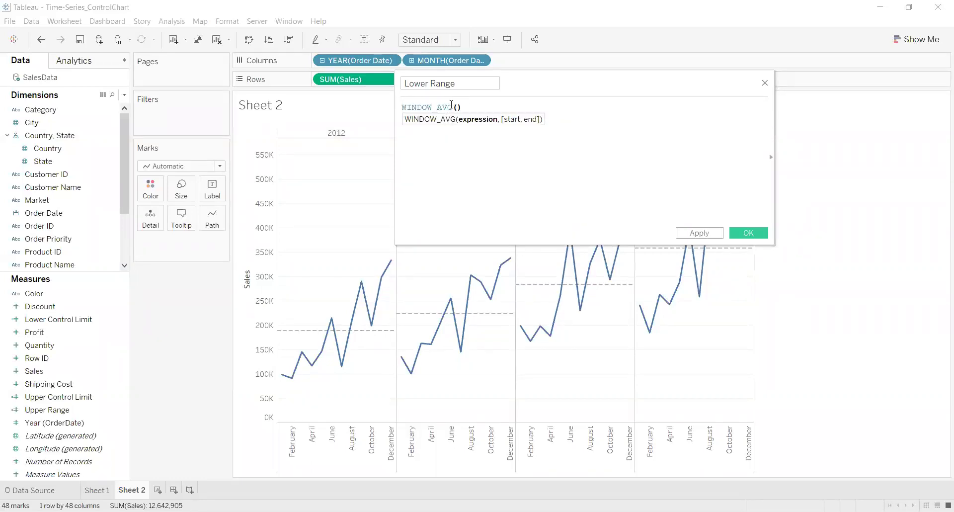
pyautogui.write('SUM')
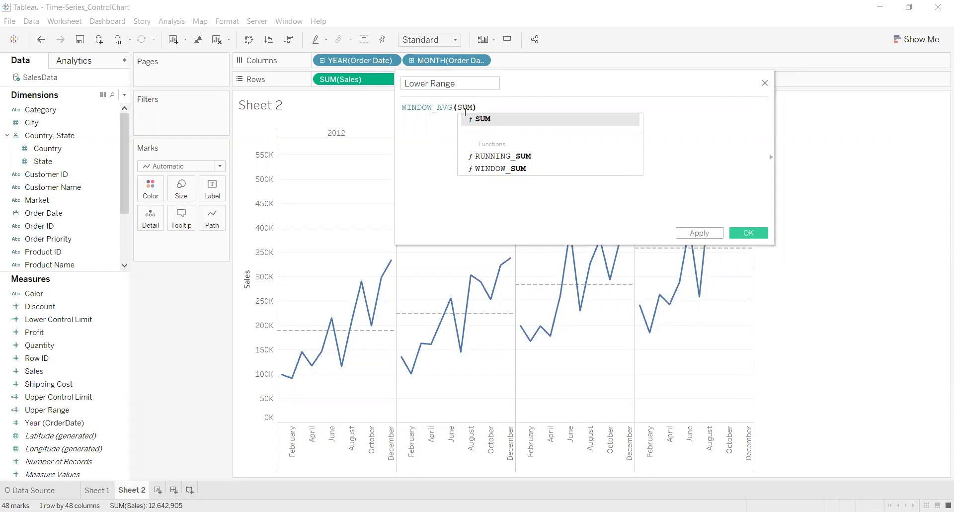
pyautogui.doubleClick(470, 119)
pyautogui.write('Sal')
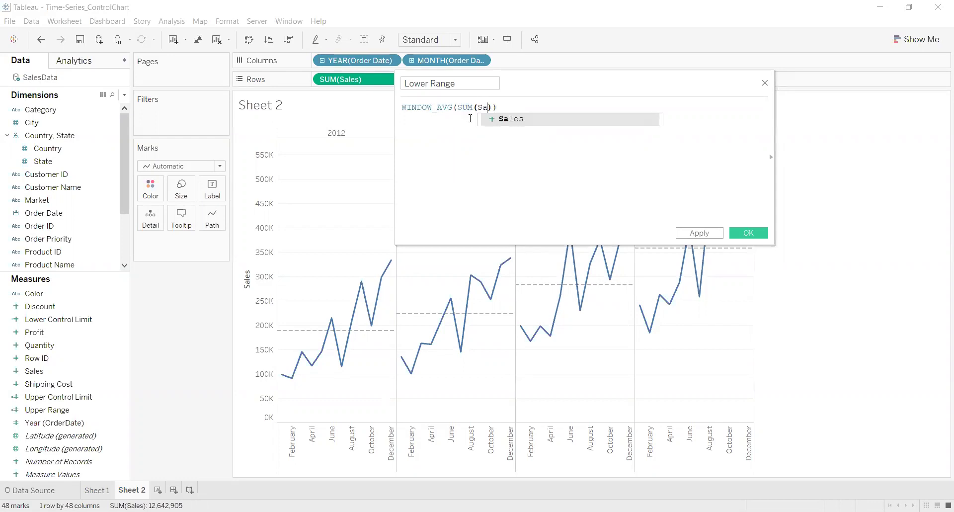
pyautogui.doubleClick(512, 119)
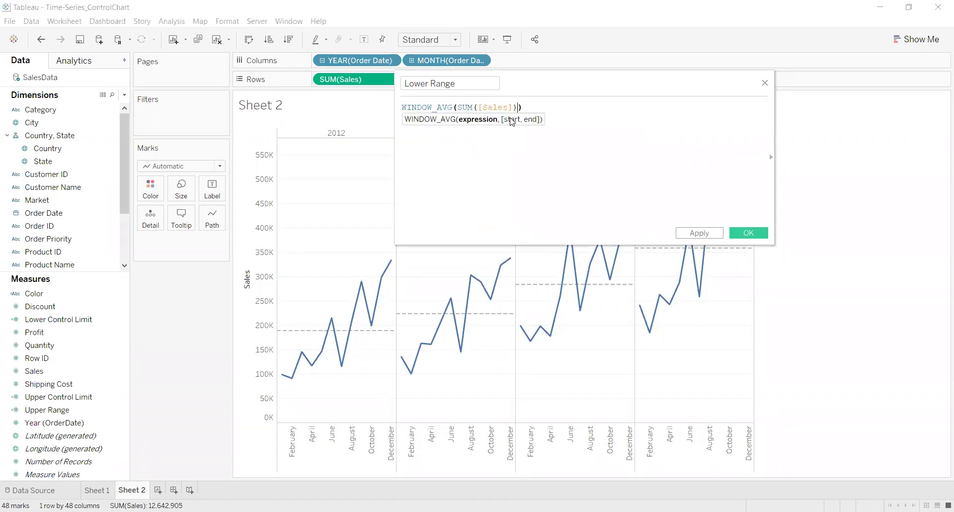
# - Complete the Lower Range formula by subtracting WINDOW_STDEV(SUM([Sales])), then apply and save the calculated field
pyautogui.click(544, 109)
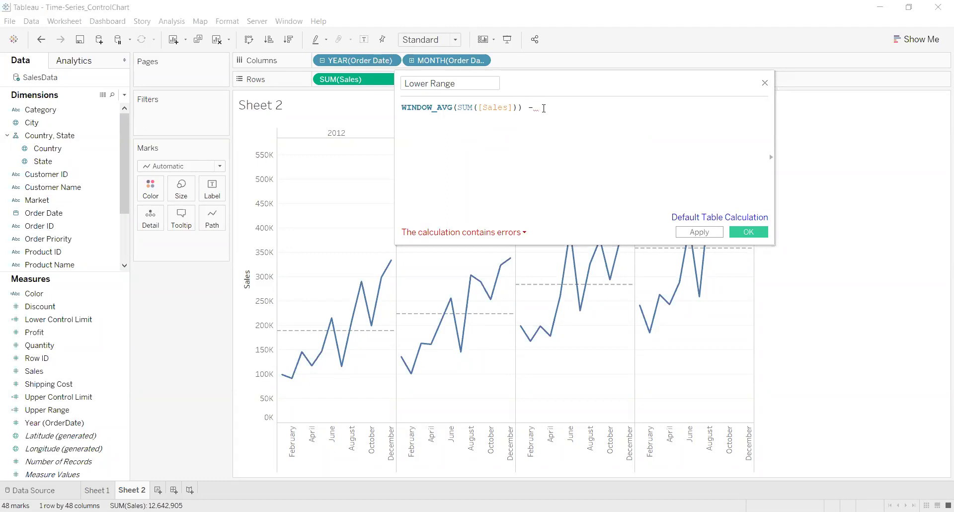
pyautogui.write('WI')
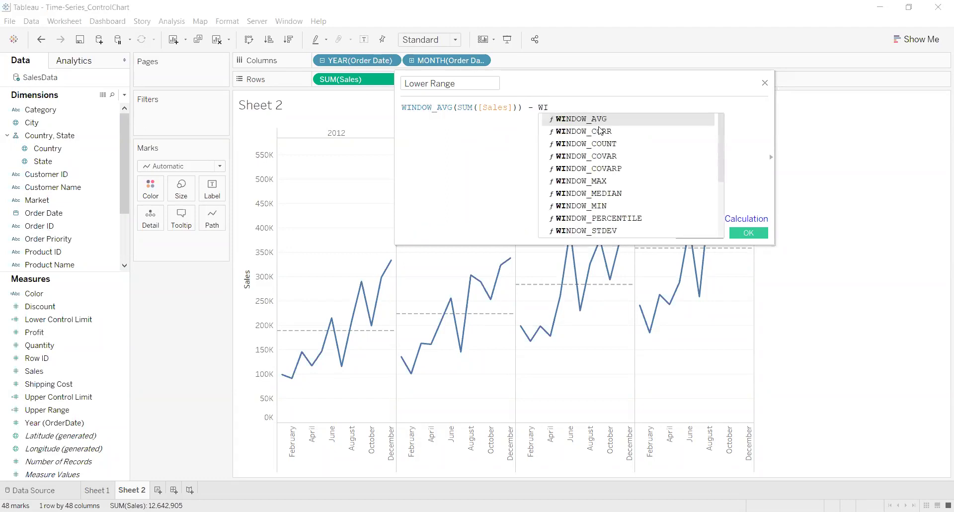
pyautogui.doubleClick(609, 232)
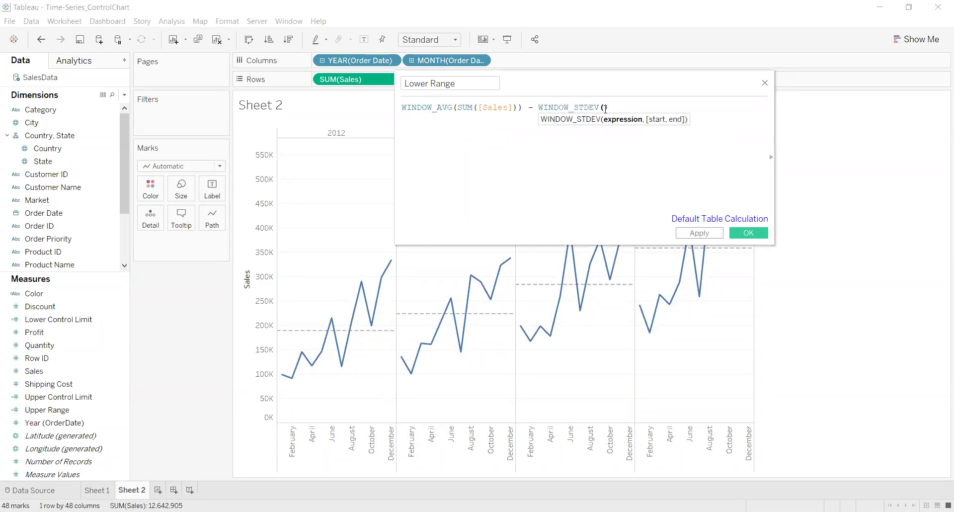
pyautogui.write('SUM')
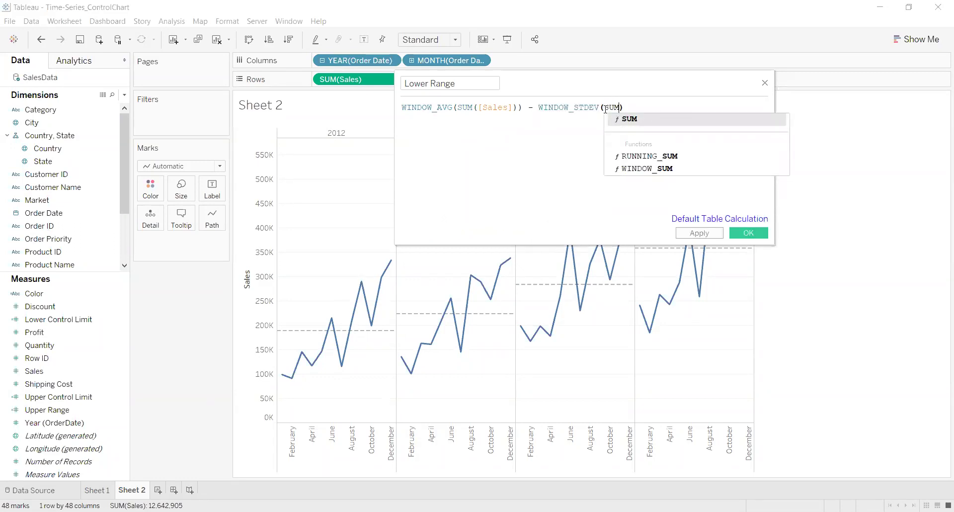
pyautogui.doubleClick(626, 119)
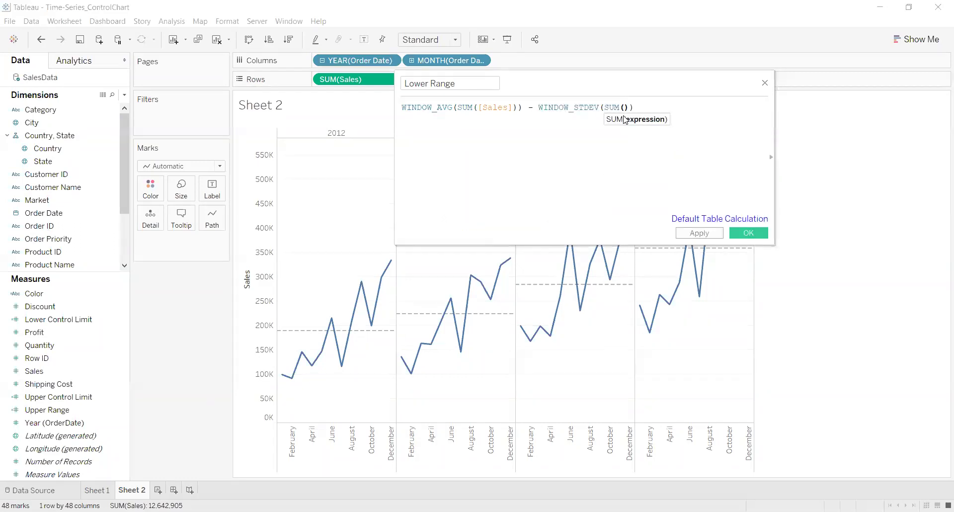
pyautogui.write('Sa')
pyautogui.doubleClick(646, 120)
pyautogui.click(689, 175)
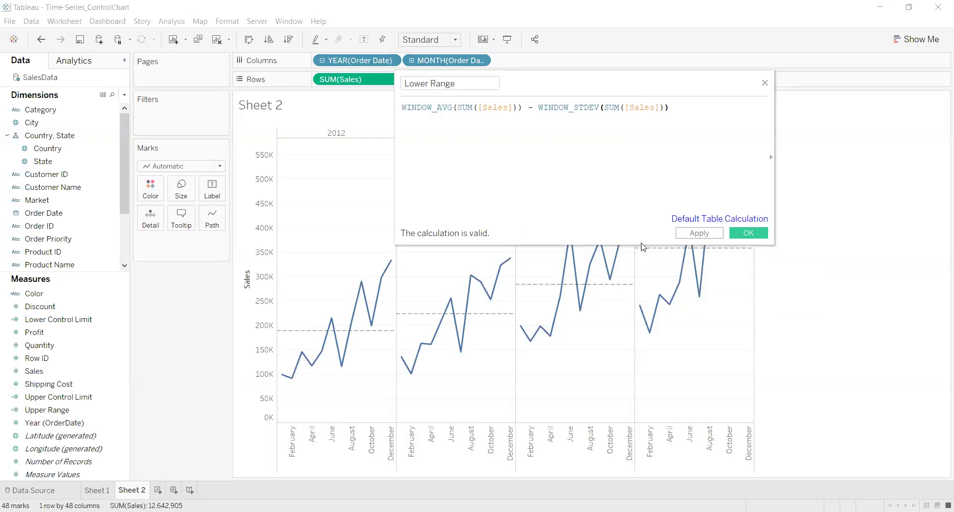
pyautogui.click(698, 233)
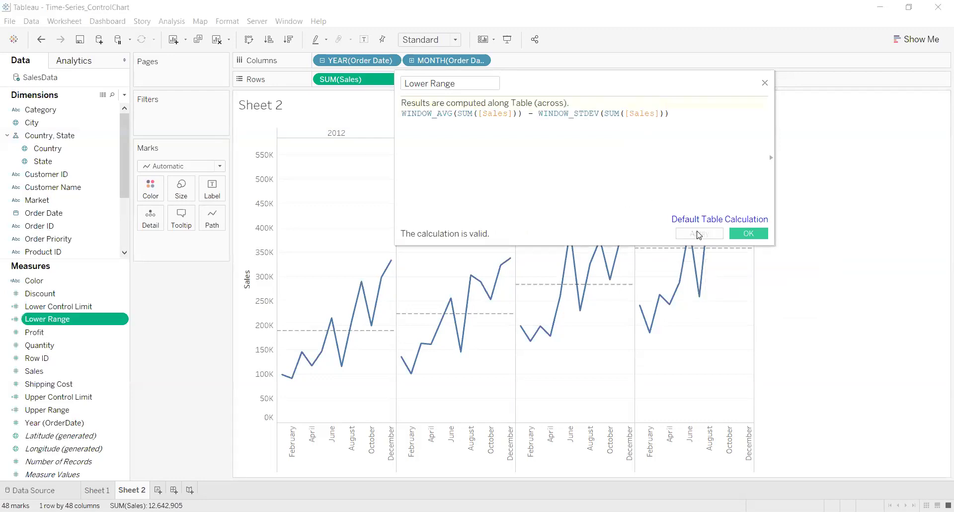
pyautogui.click(756, 234)
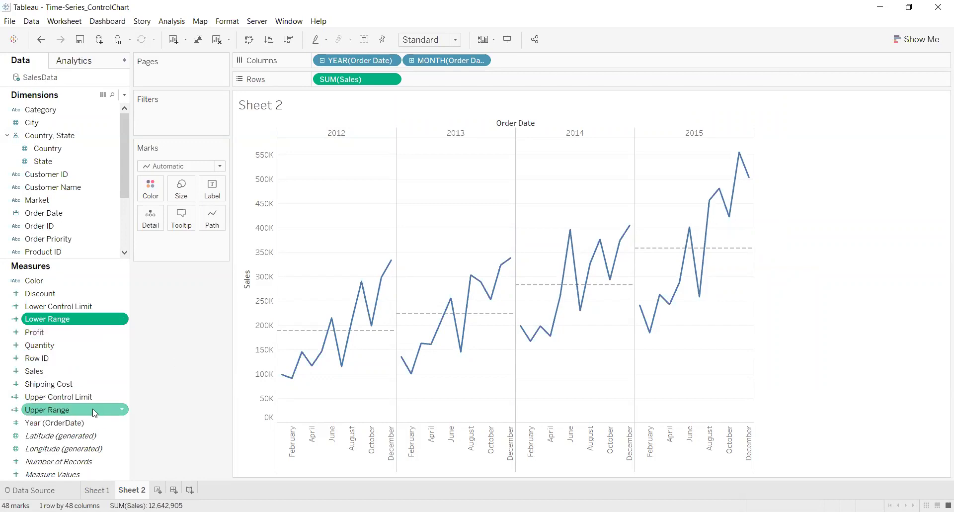
# - Add the Lower Range and Upper Range measures together to Detail on the Marks card
pyautogui.click(92, 324)
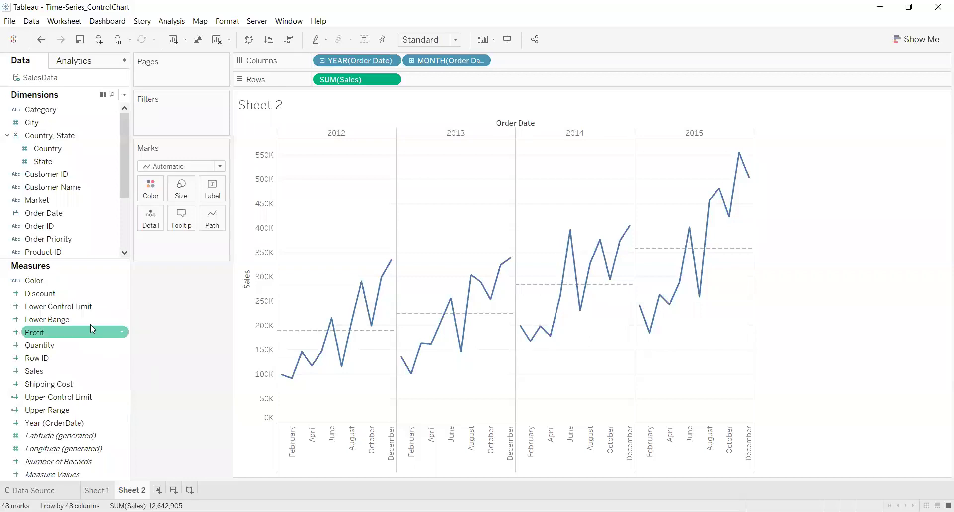
pyautogui.click(87, 320)
pyautogui.keyDown('ctrl'); pyautogui.click(98, 414); pyautogui.keyUp('ctrl')
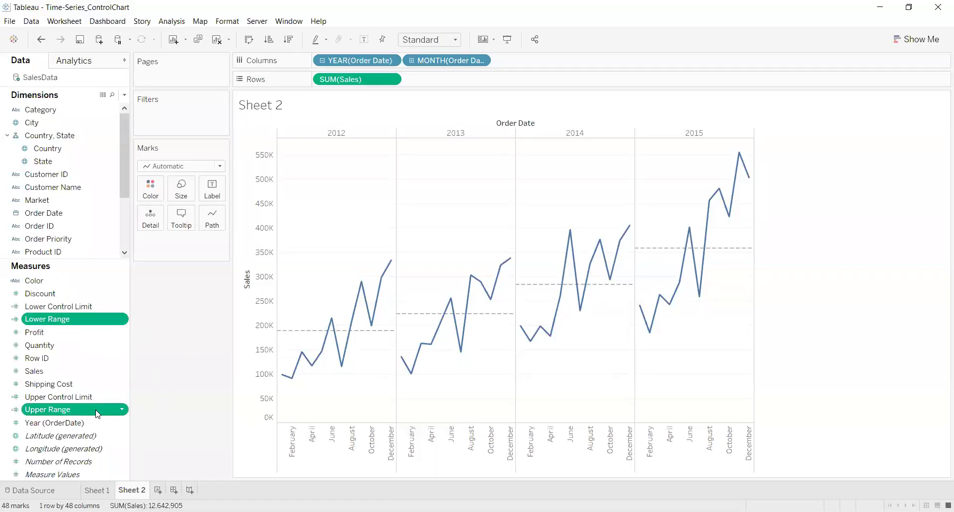
pyautogui.moveTo(97, 414); pyautogui.dragTo(150, 215)
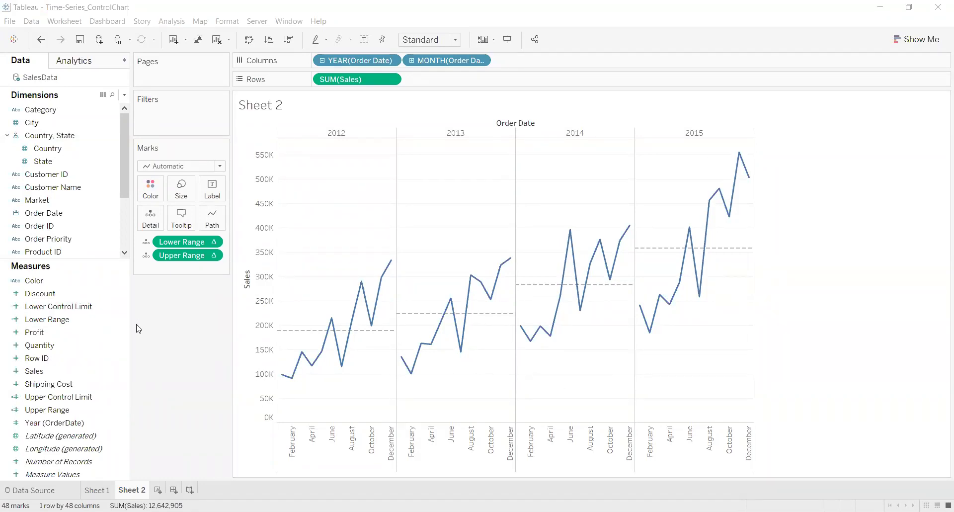
# - Add a per-pane reference band to the sales chart, starting from the minimum of Lower Range with its label set to None
pyautogui.click(71, 65)
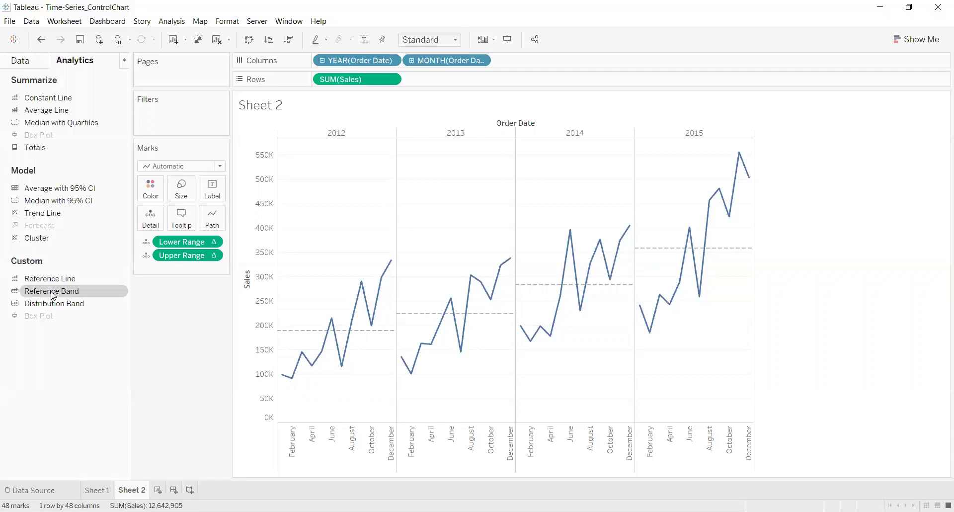
pyautogui.moveTo(53, 295); pyautogui.dragTo(378, 140)
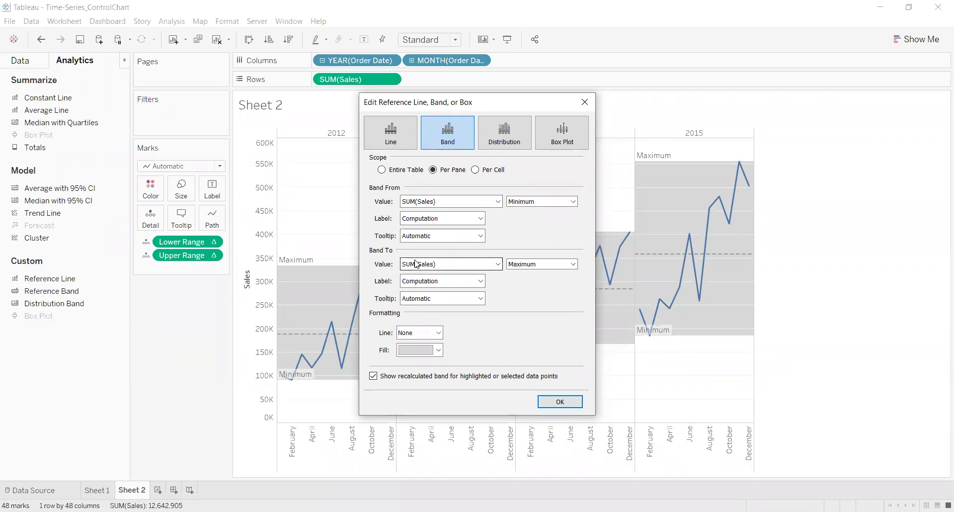
pyautogui.click(451, 205)
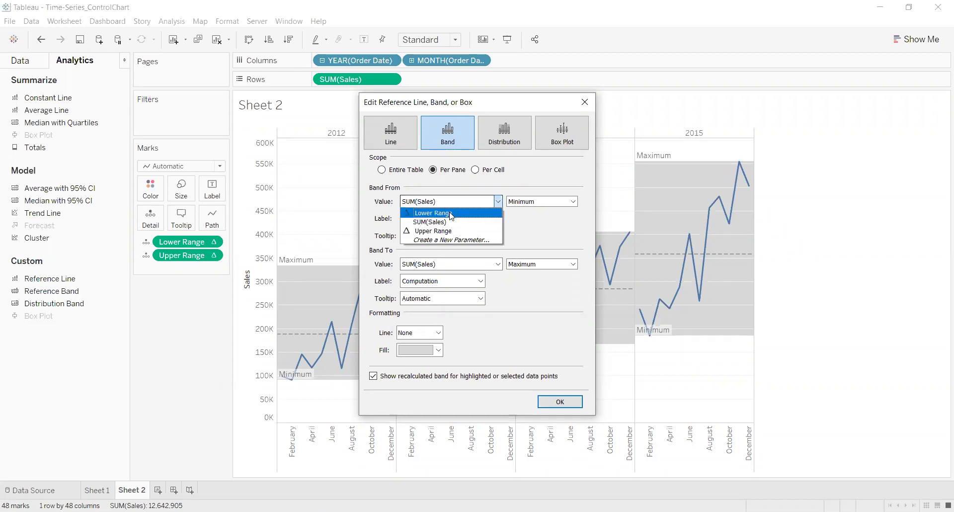
pyautogui.click(451, 213)
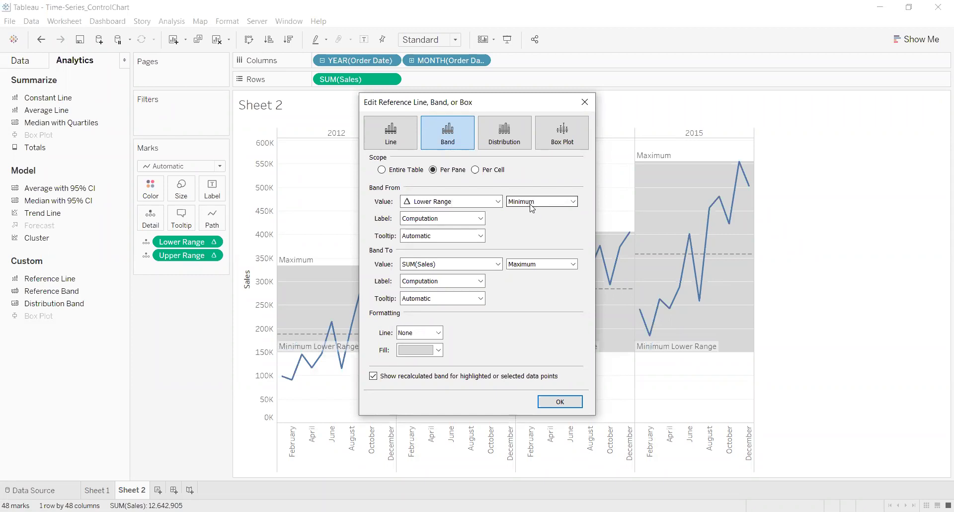
pyautogui.click(440, 221)
pyautogui.click(436, 229)
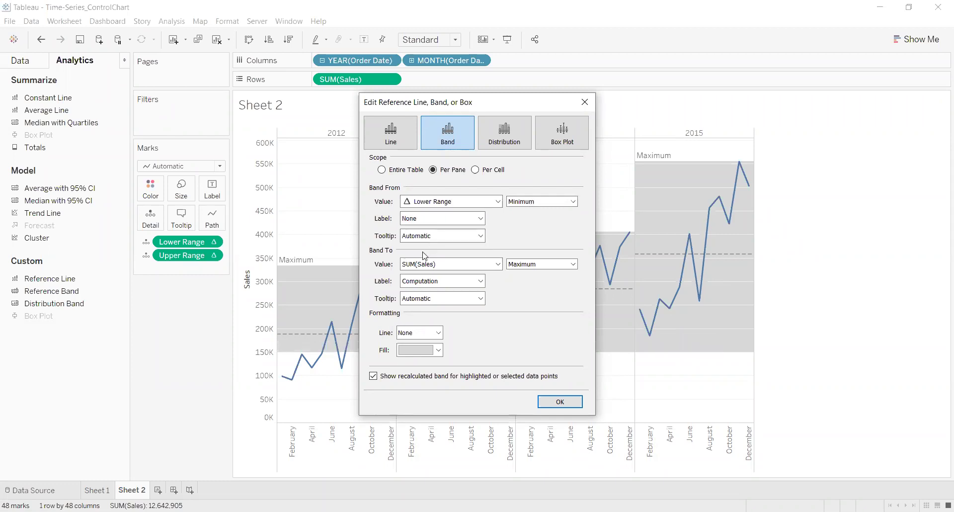
# - End the reference band at the maximum of Upper Range and set its label to None
pyautogui.click(426, 268)
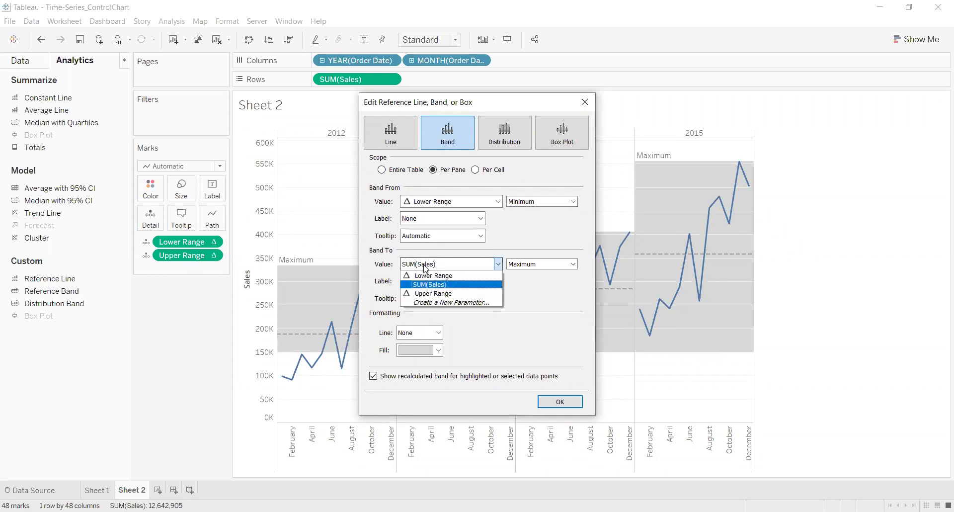
pyautogui.click(449, 293)
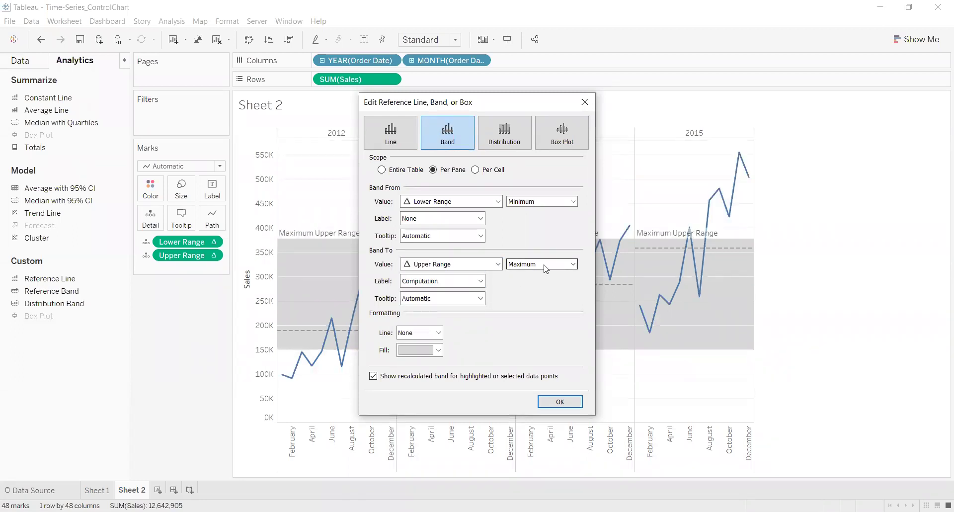
pyautogui.click(457, 281)
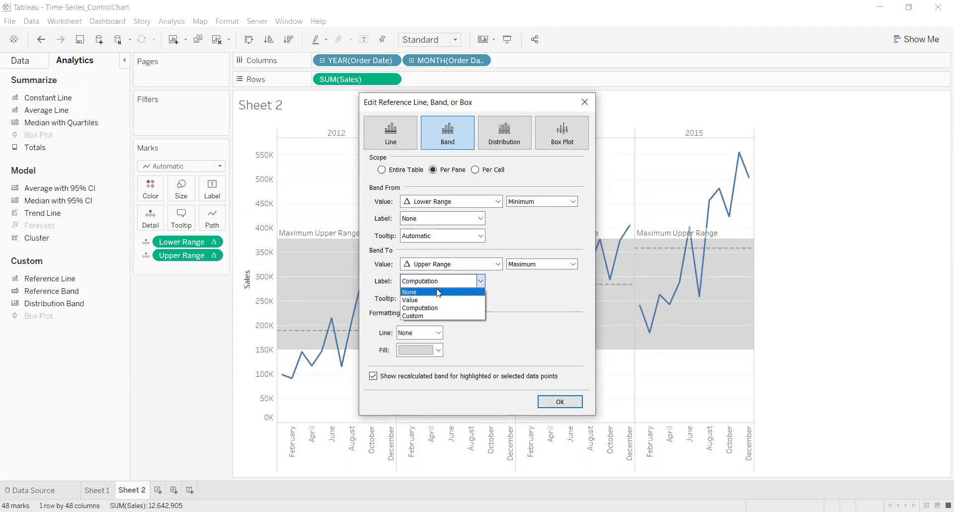
pyautogui.click(439, 293)
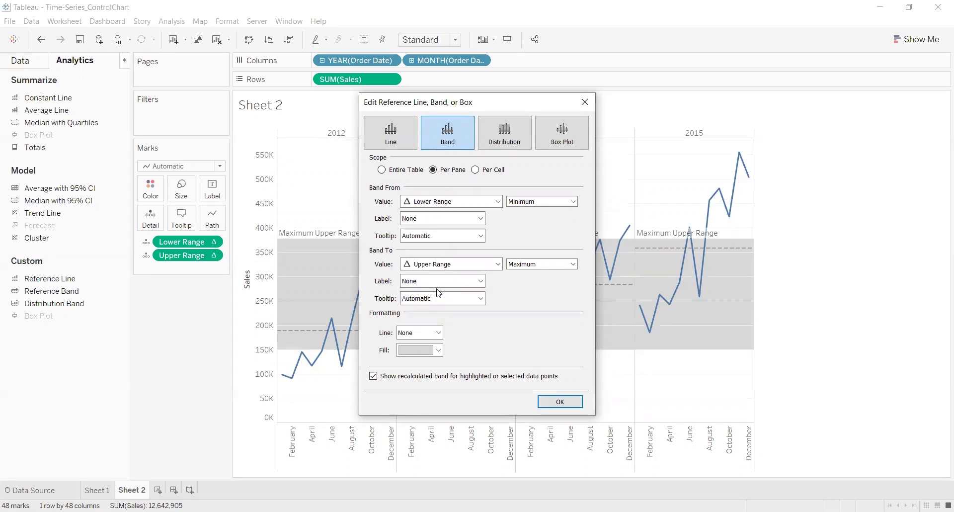
# - Format the reference band's boundary lines as red dashed lines
pyautogui.click(420, 334)
pyautogui.click(457, 191)
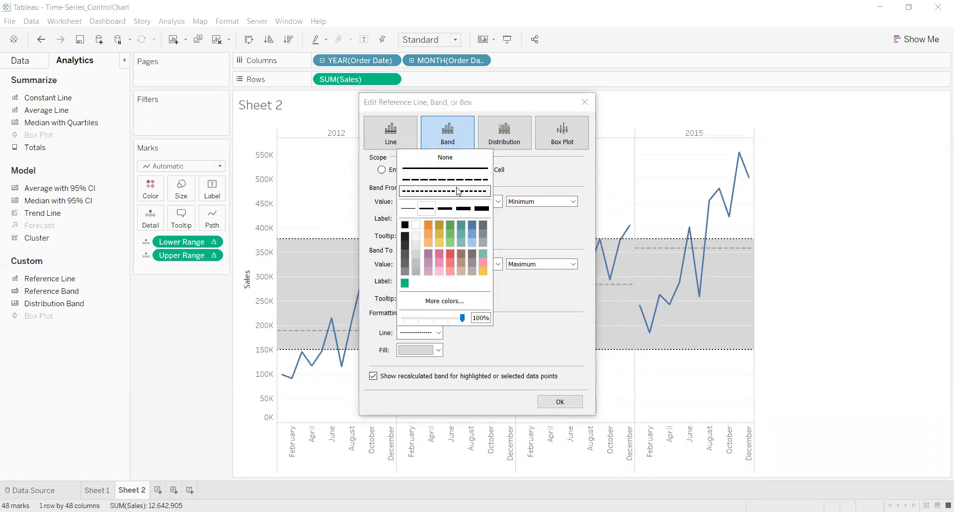
pyautogui.click(451, 251)
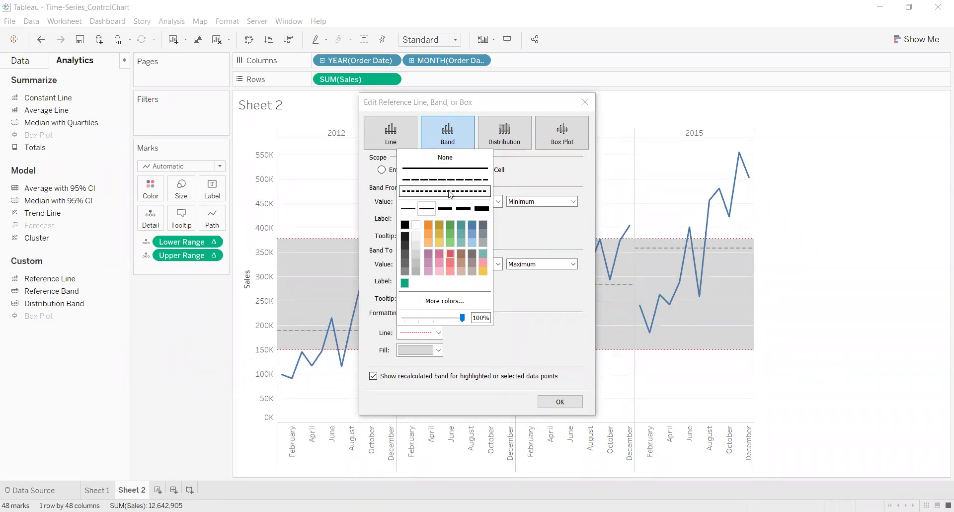
pyautogui.click(444, 183)
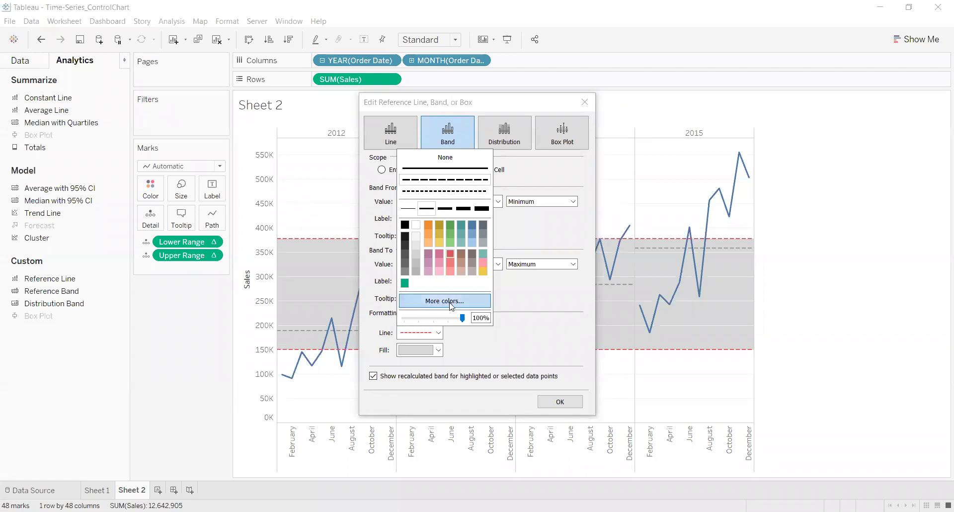
pyautogui.click(439, 332)
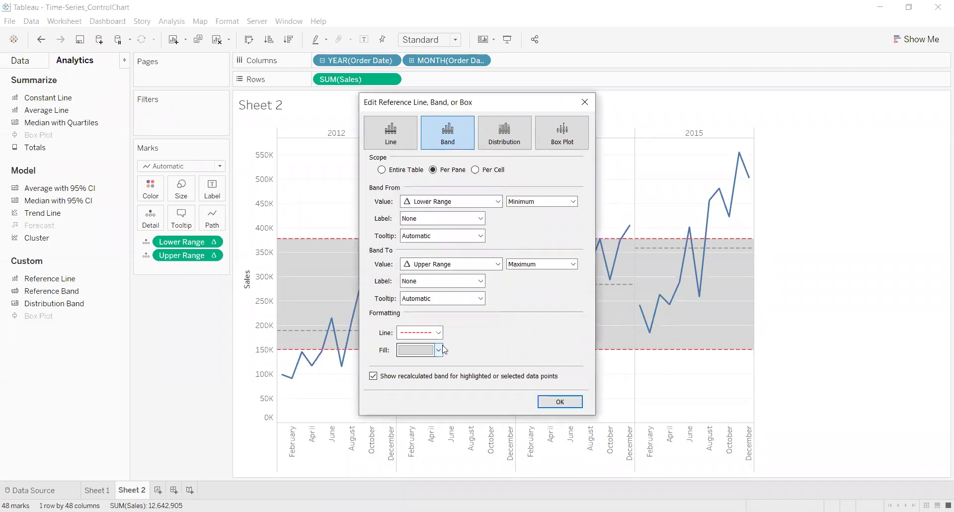
# - Fill the reference band with a lighter gray and apply the band settings
pyautogui.click(440, 350)
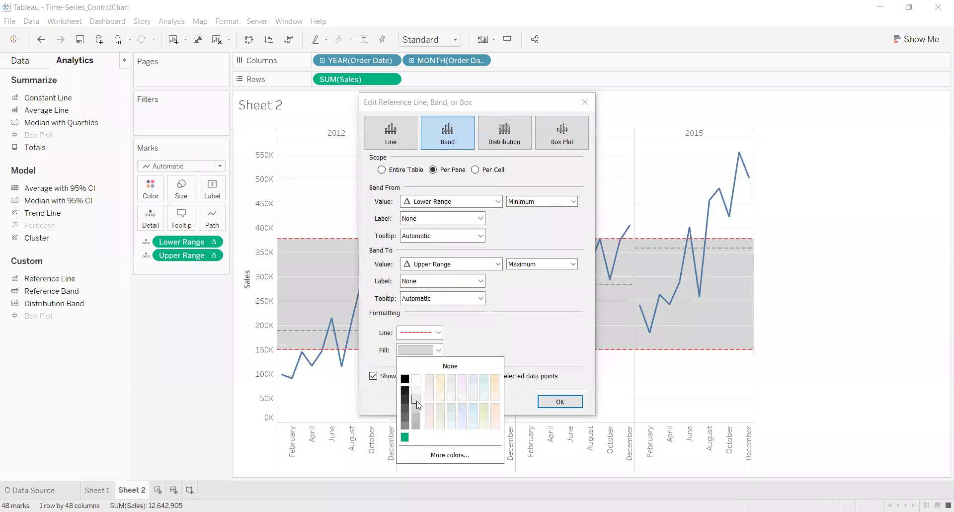
pyautogui.click(418, 405)
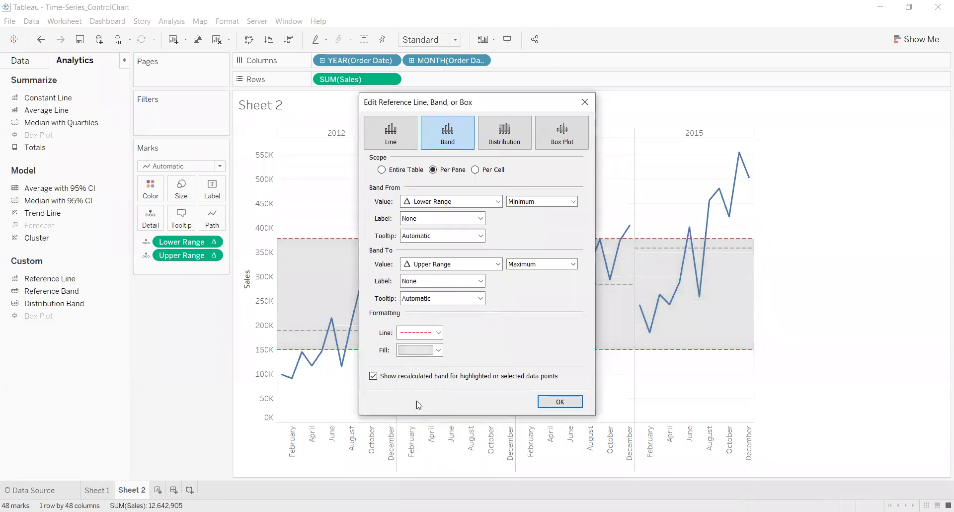
pyautogui.click(560, 402)
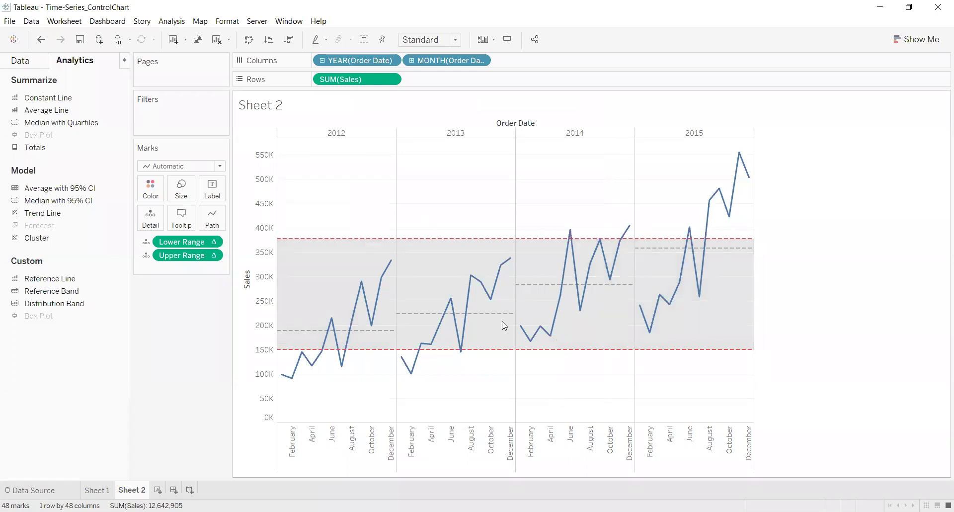
# - Compute the Lower Range table calculation using Pane (across)
pyautogui.moveTo(406, 247)
pyautogui.click(212, 242)
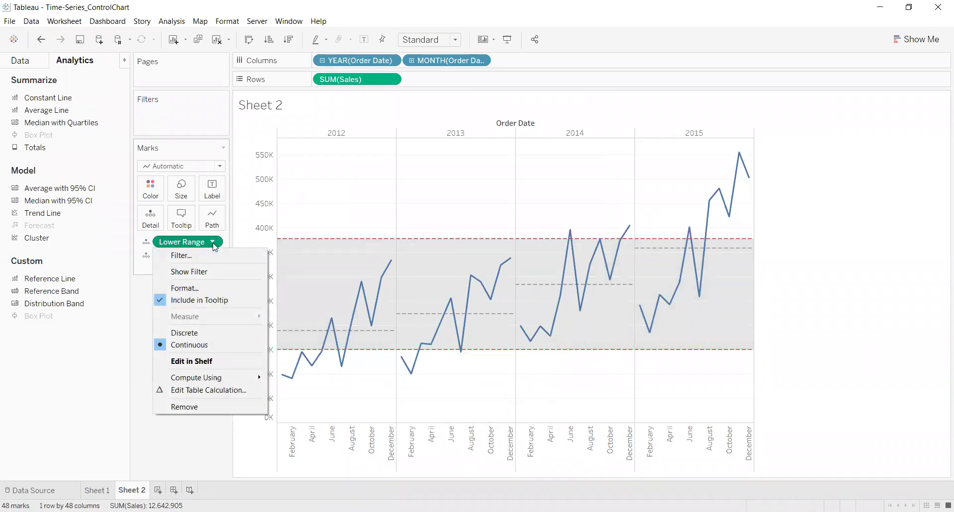
pyautogui.click(215, 245)
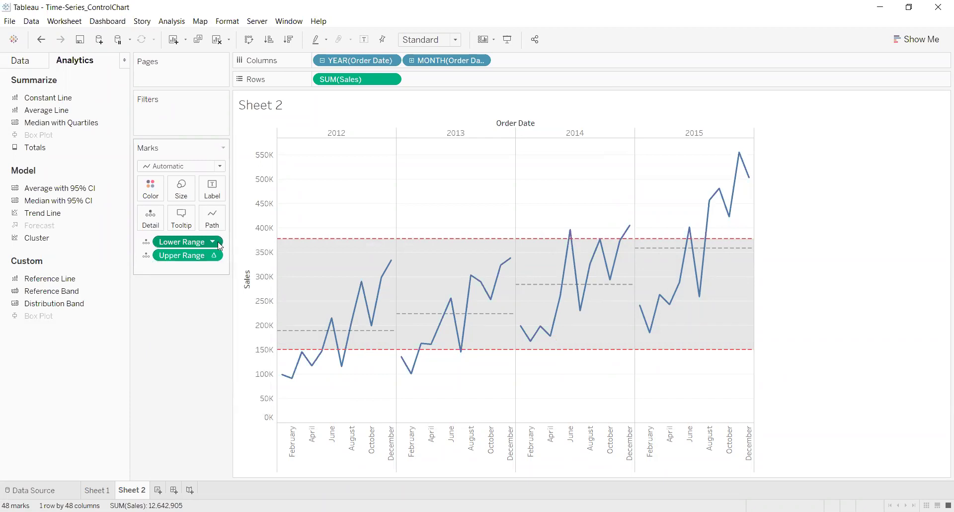
pyautogui.click(220, 244)
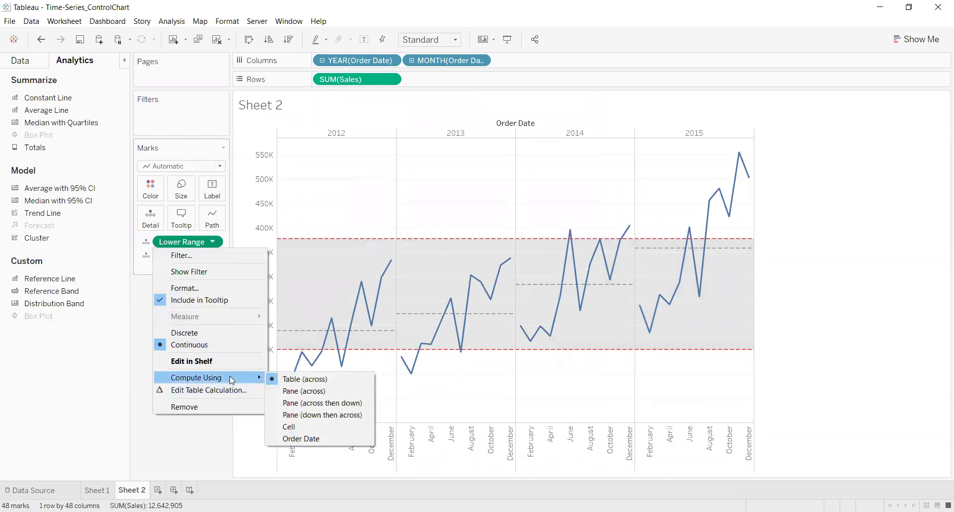
pyautogui.click(298, 392)
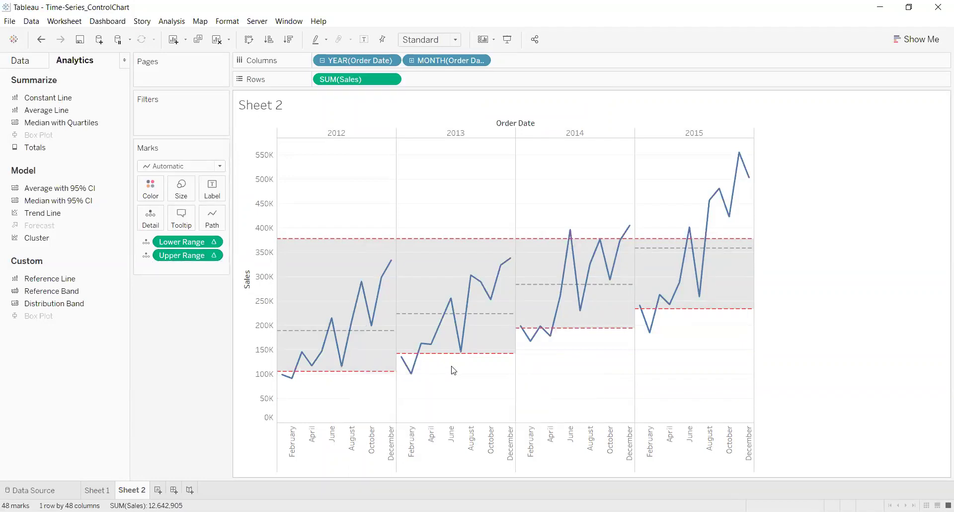
# - Compute the Upper Range table calculation using Pane (across) and check that setting
pyautogui.click(213, 255)
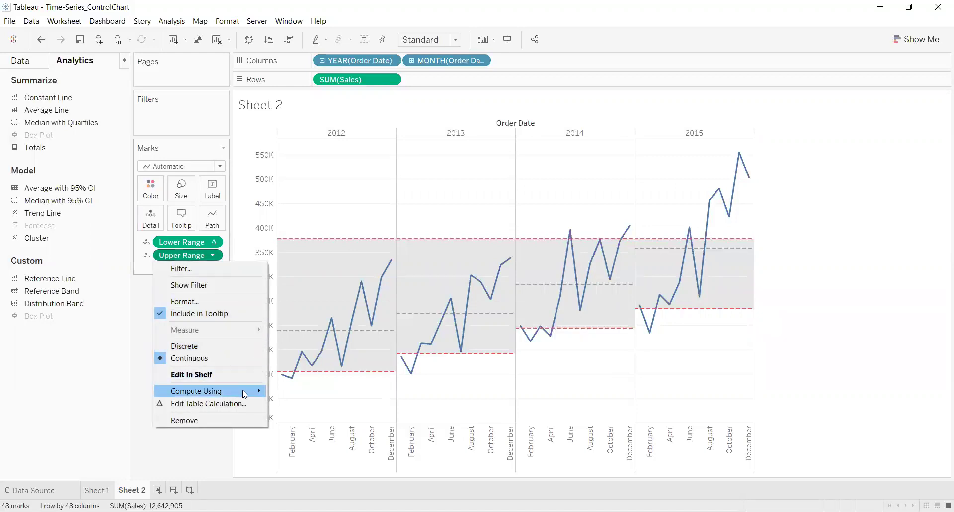
pyautogui.moveTo(243, 392)
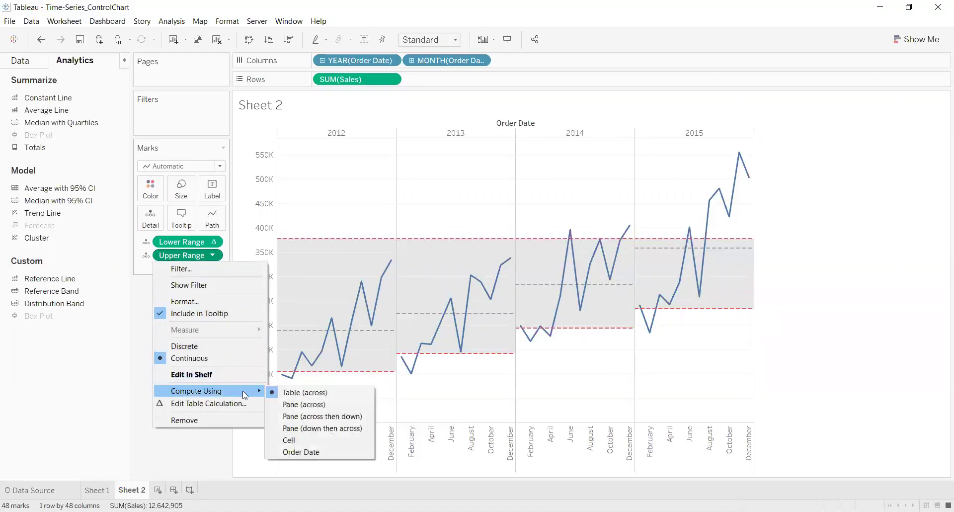
pyautogui.click(314, 405)
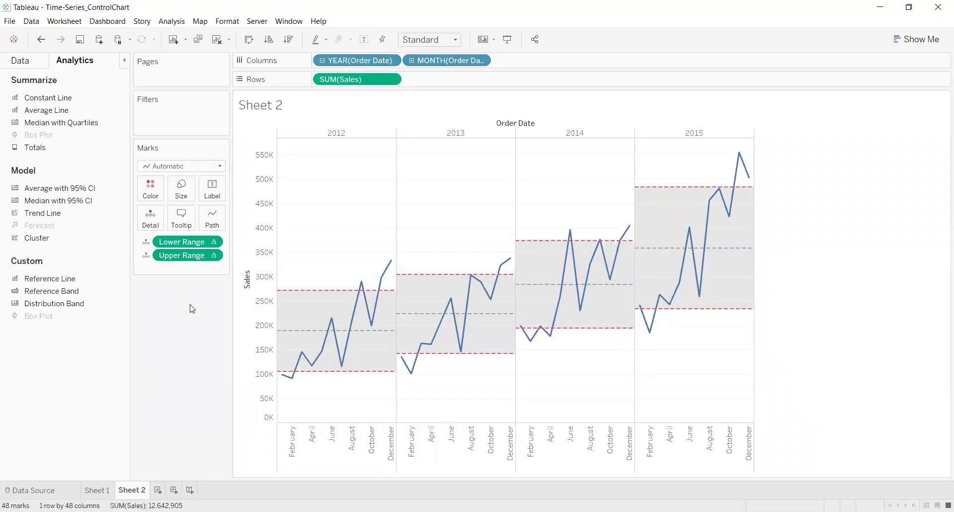
pyautogui.click(213, 255)
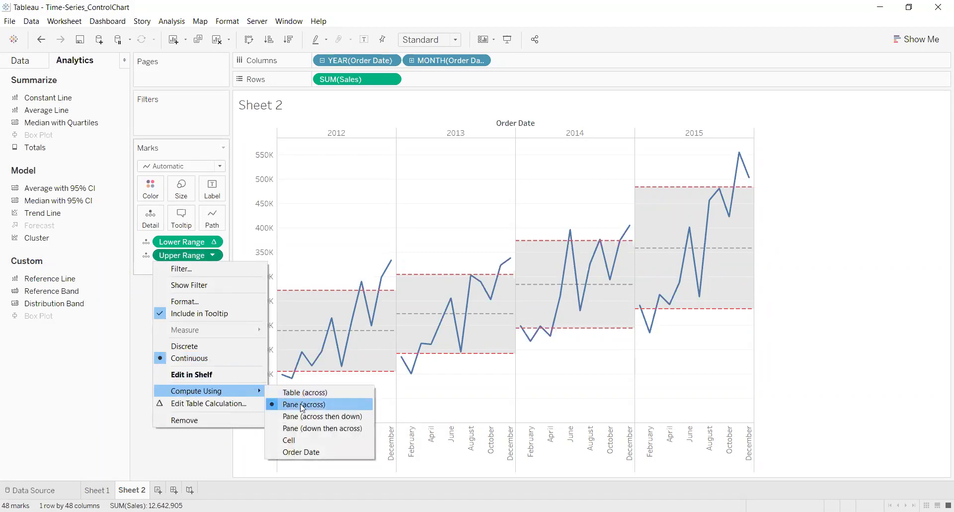
pyautogui.click(196, 453)
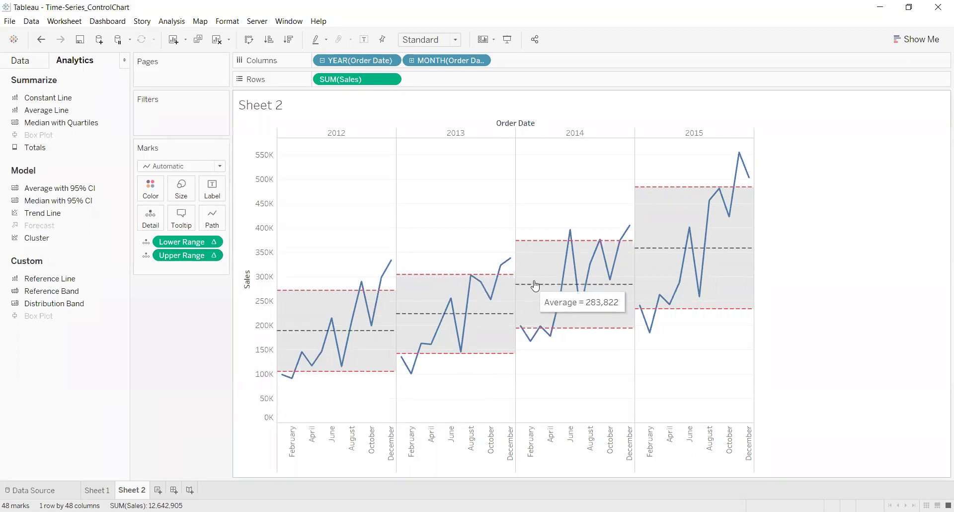
# - Examine the monthly sales points against their control limits, compare them with the colored points on Sheet 1, and return to Sheet 2
pyautogui.moveTo(688, 254)
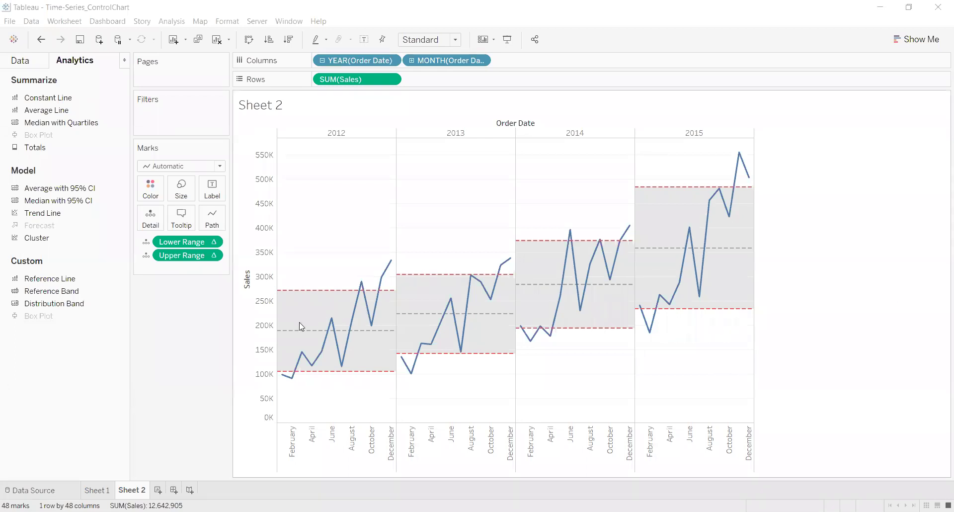
pyautogui.moveTo(282, 379)
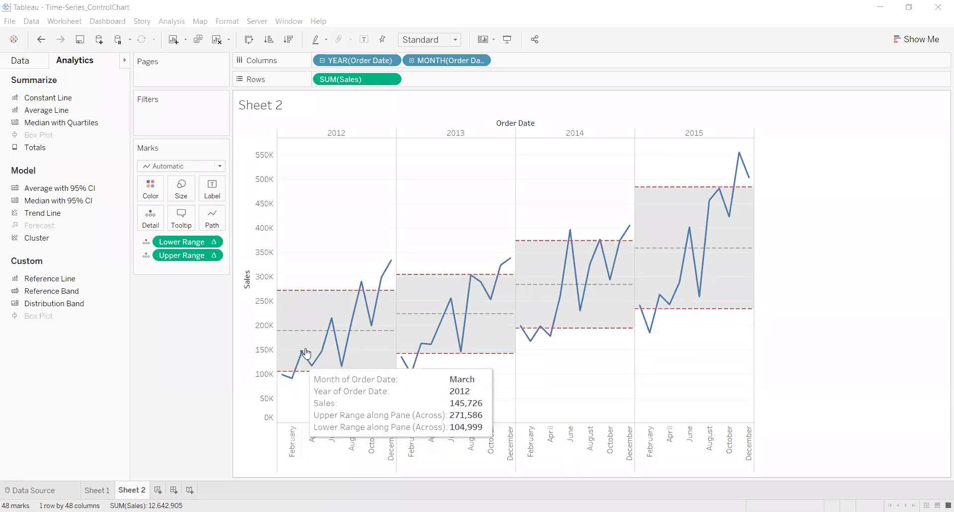
pyautogui.moveTo(324, 351)
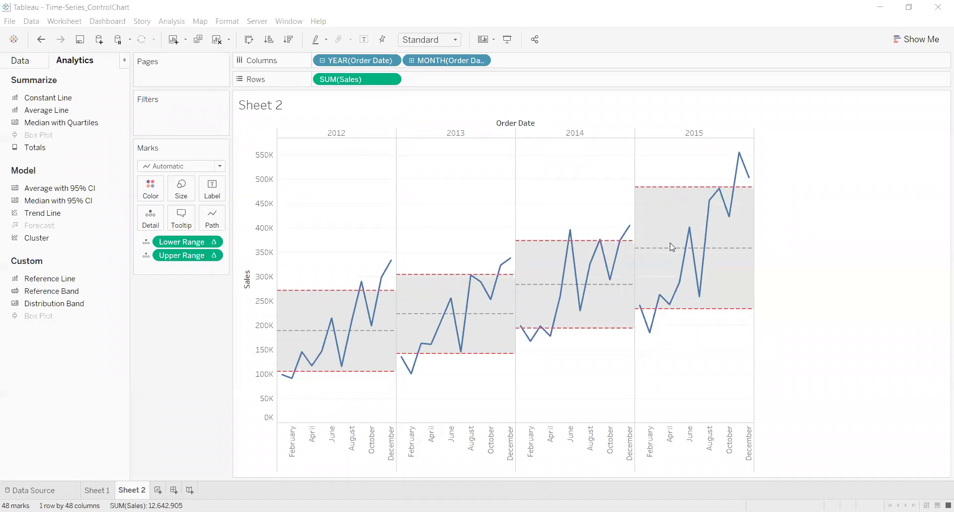
pyautogui.click(100, 491)
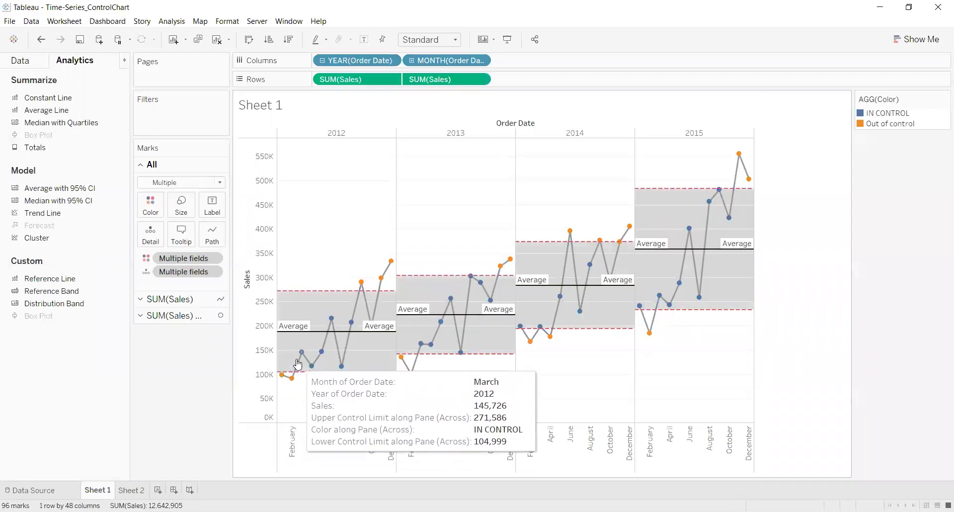
pyautogui.moveTo(355, 301)
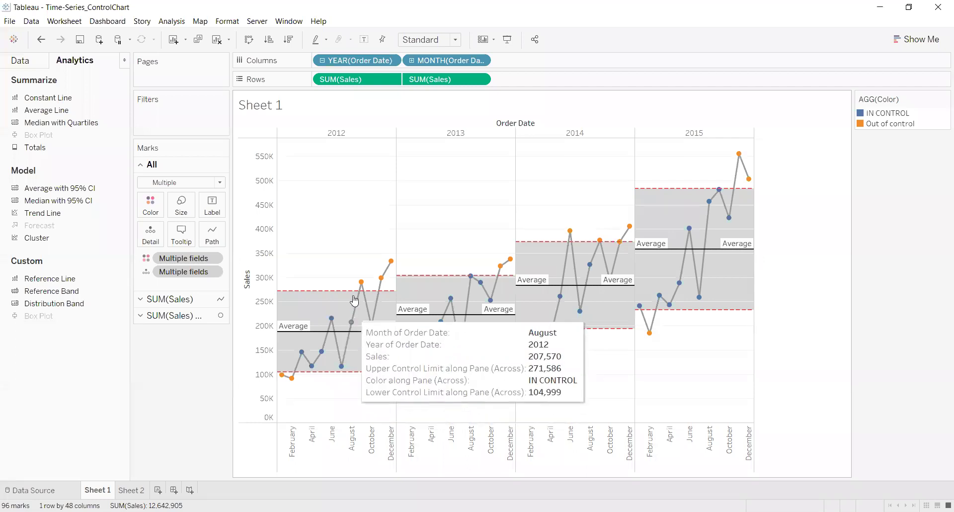
pyautogui.click(133, 490)
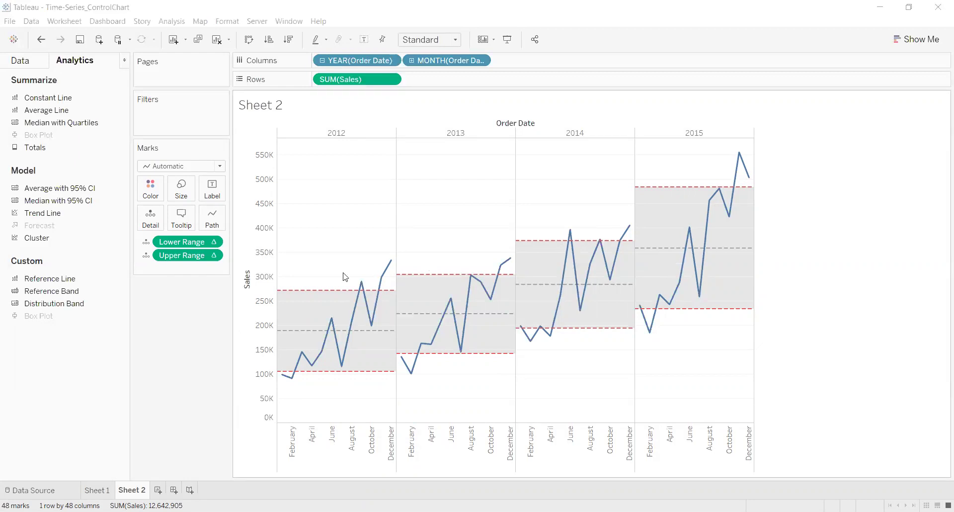
# - Add a second SUM(Sales) to Rows and open the mark settings of that second measure
pyautogui.click(30, 63)
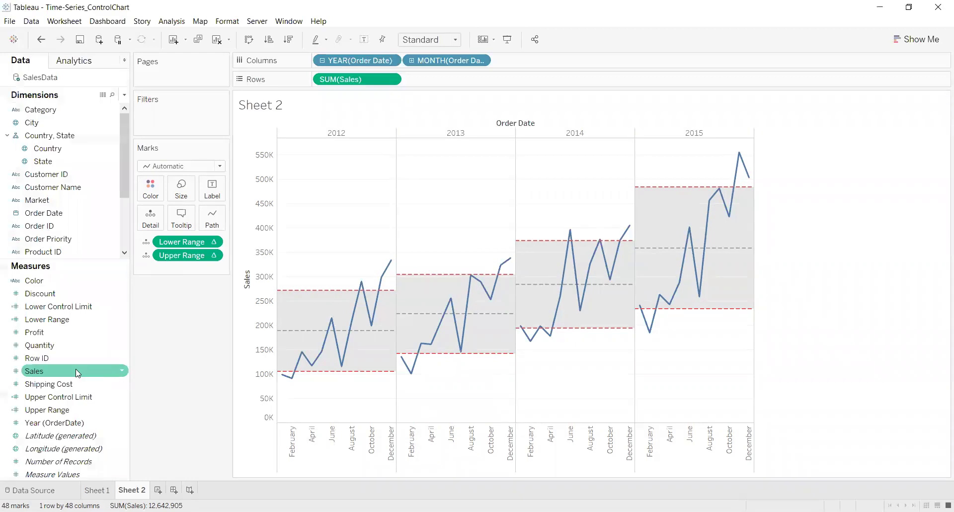
pyautogui.moveTo(77, 369)
pyautogui.mouseDown()
pyautogui.moveTo(243, 368)
pyautogui.moveTo(159, 326)
pyautogui.moveTo(461, 114)
pyautogui.moveTo(472, 80)
pyautogui.mouseUp()
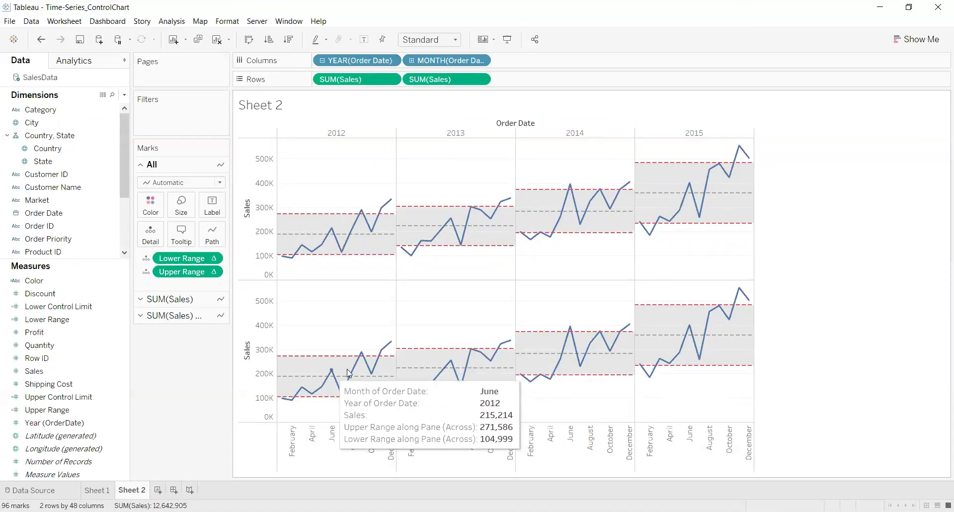
pyautogui.click(168, 299)
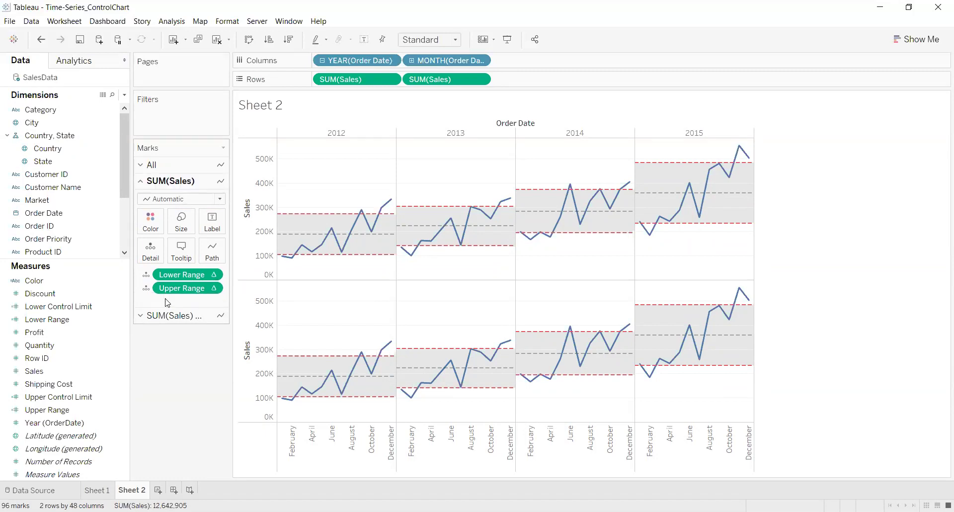
pyautogui.click(169, 316)
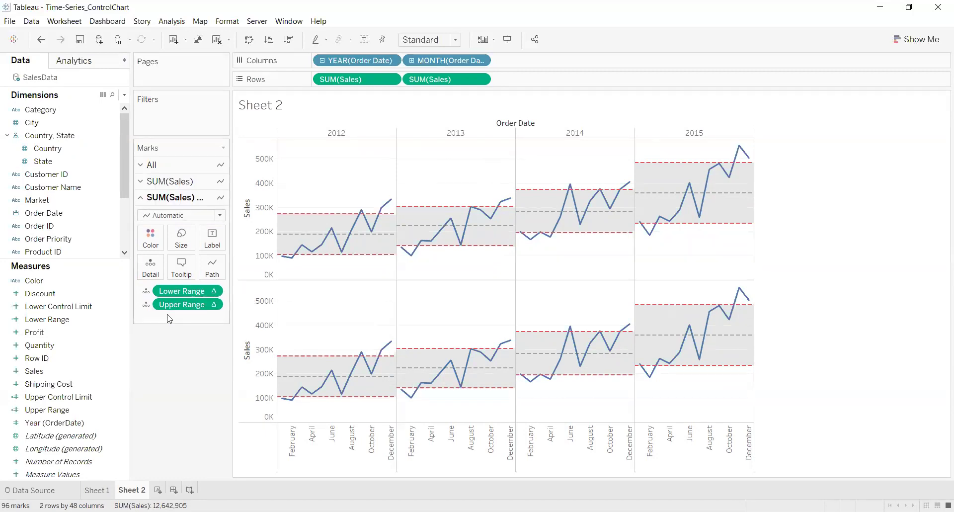
# - Remove Lower Range and Upper Range from the second SUM(Sales) marks and set that measure's mark type to Circle
pyautogui.moveTo(194, 298); pyautogui.dragTo(181, 387)
pyautogui.moveTo(171, 290); pyautogui.dragTo(181, 371)
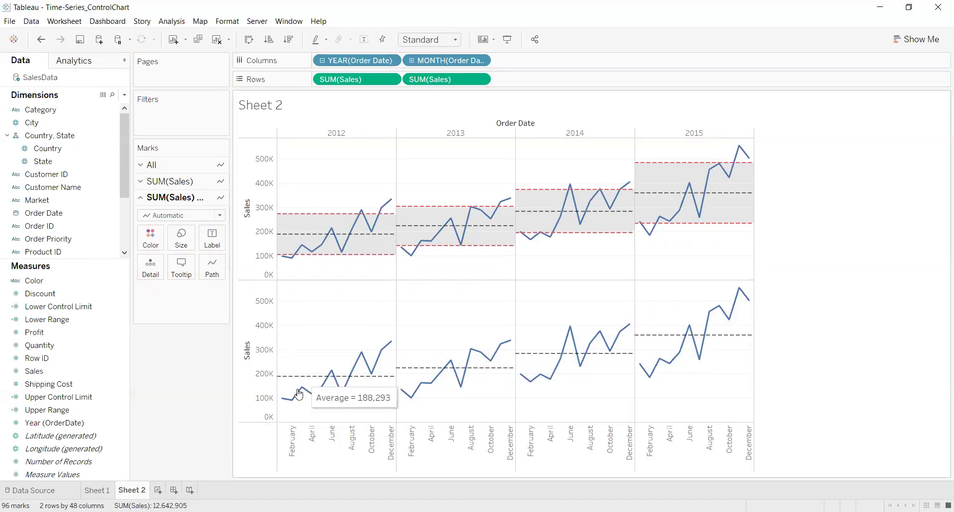
pyautogui.moveTo(331, 372)
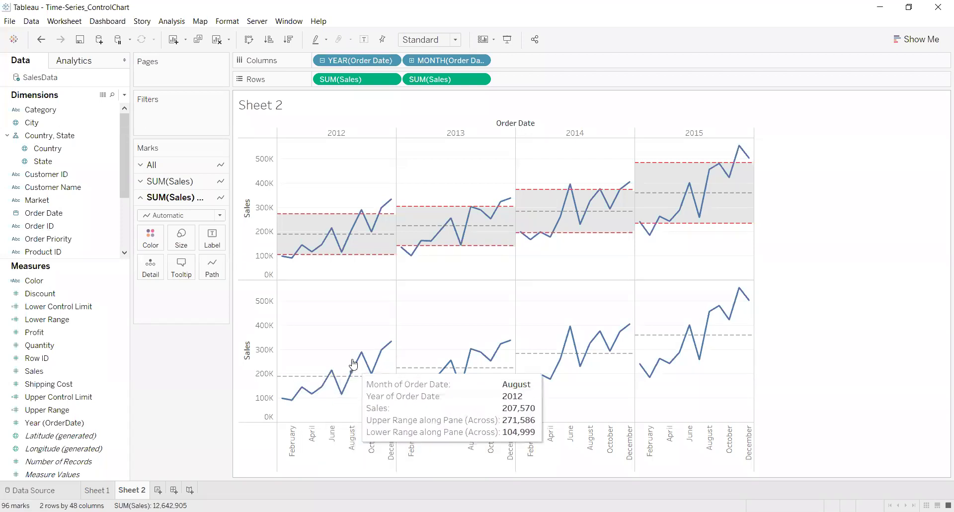
pyautogui.click(189, 218)
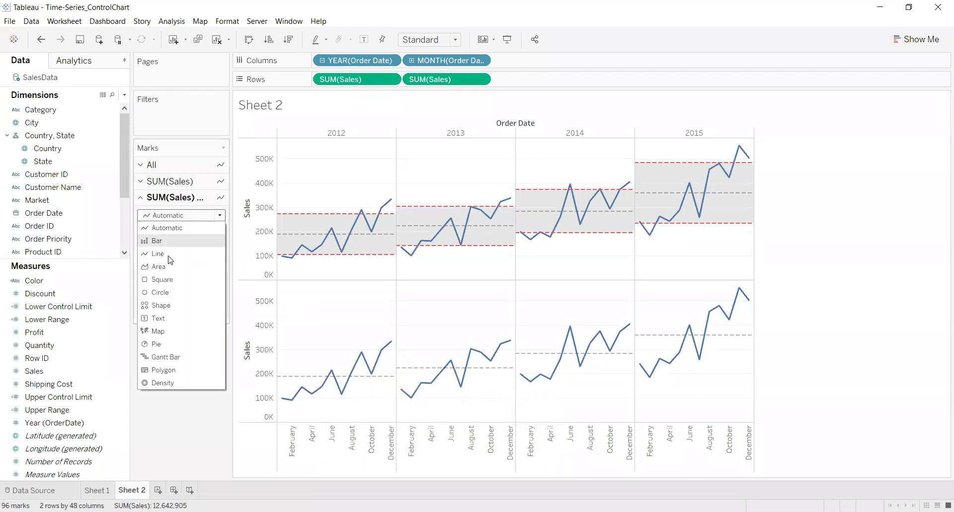
pyautogui.press('Escape')
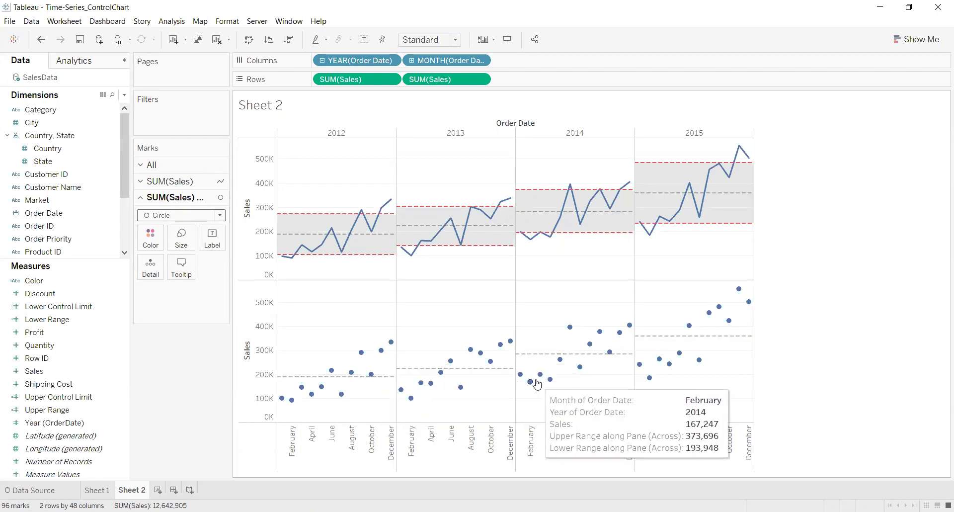
# - Examine the monthly sales circles in the second chart and compare them with the control band in the line chart above
pyautogui.moveTo(732, 327)
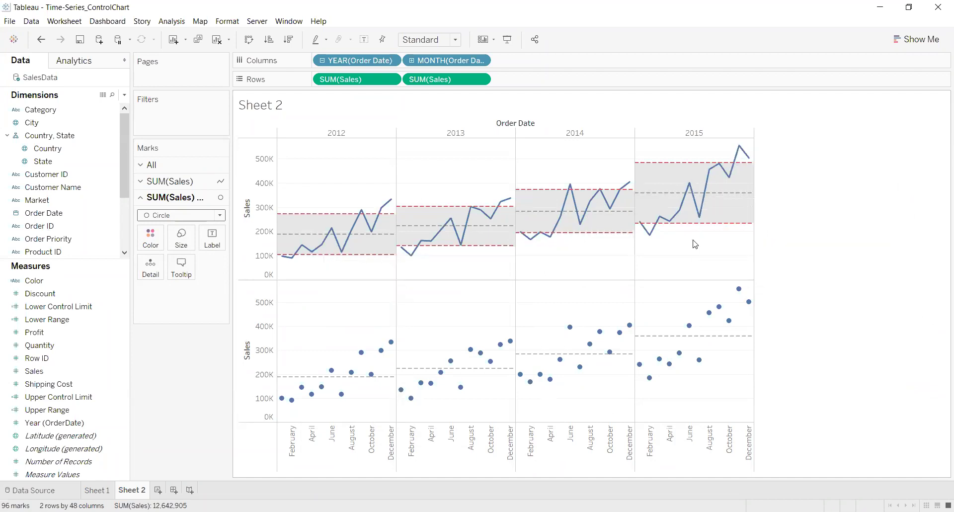
pyautogui.moveTo(691, 193)
pyautogui.moveTo(321, 387)
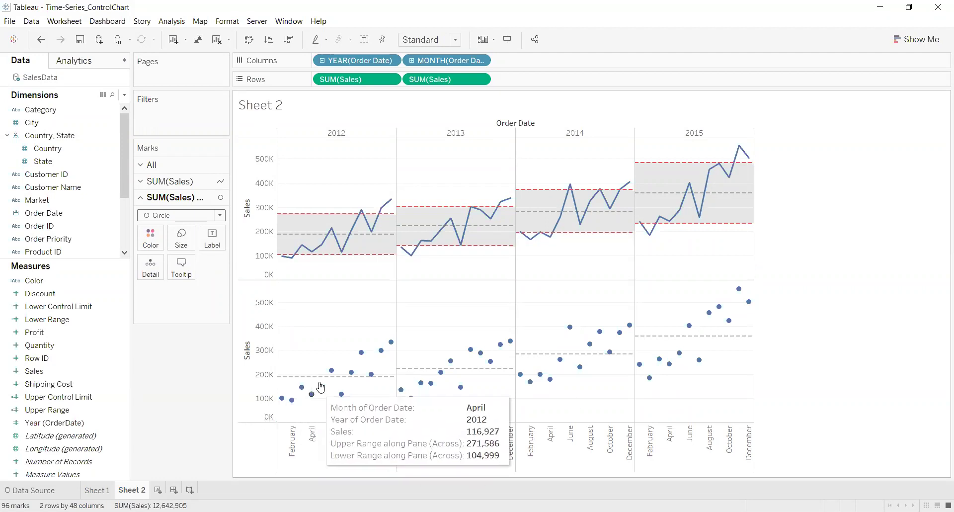
pyautogui.moveTo(381, 352)
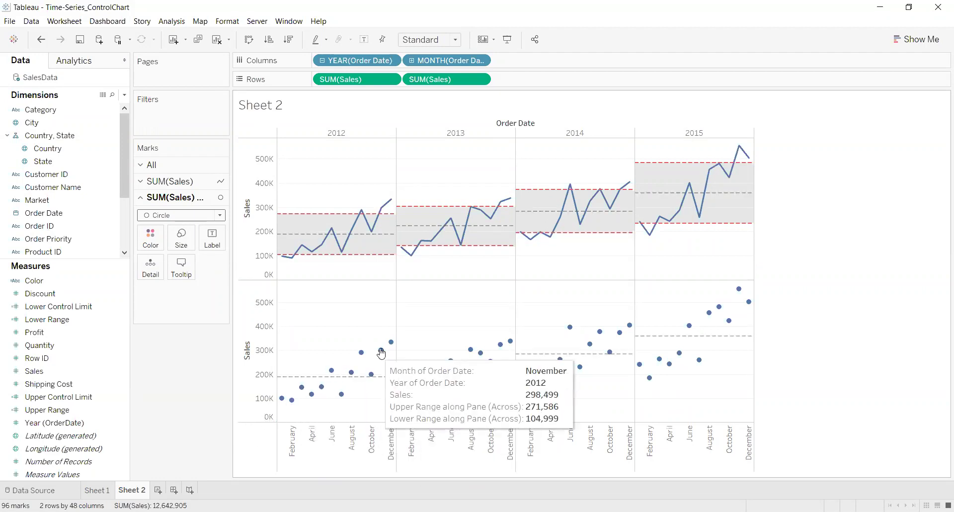
pyautogui.moveTo(351, 373)
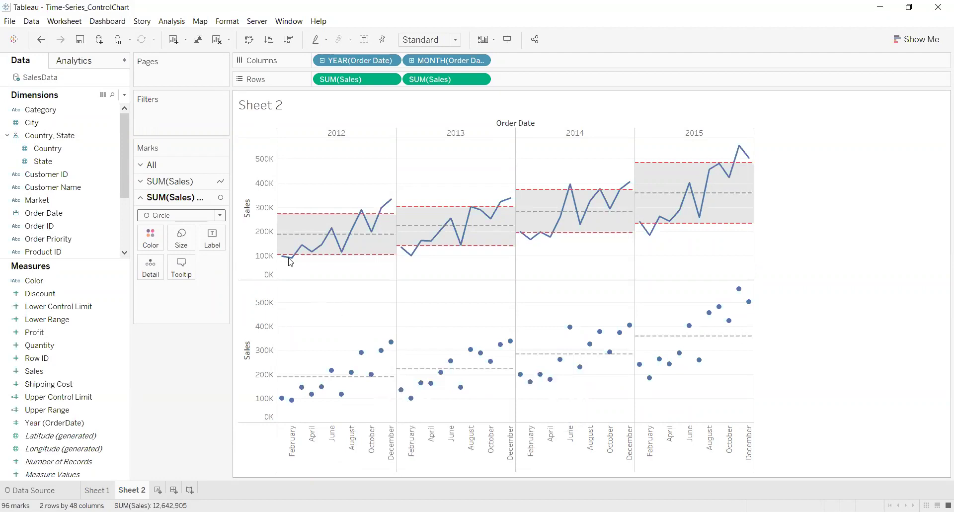
pyautogui.moveTo(299, 404)
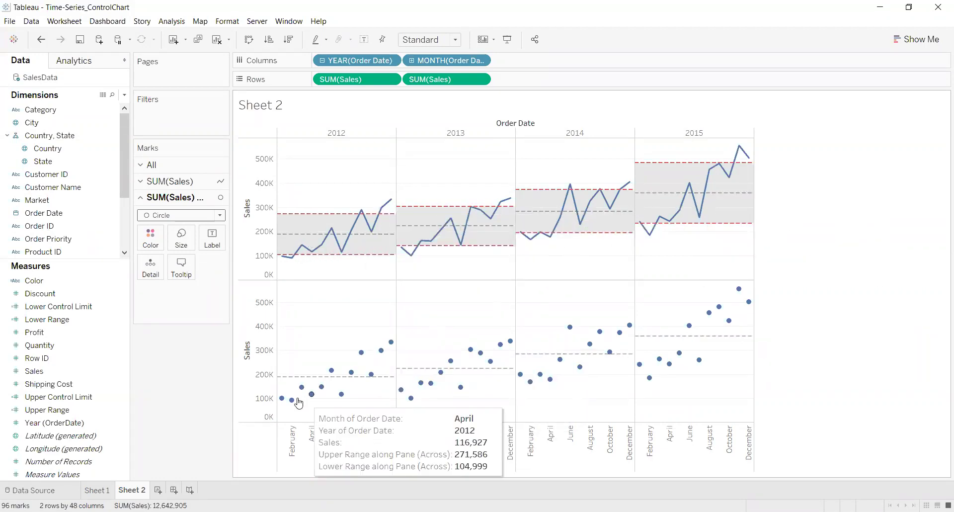
pyautogui.moveTo(505, 366)
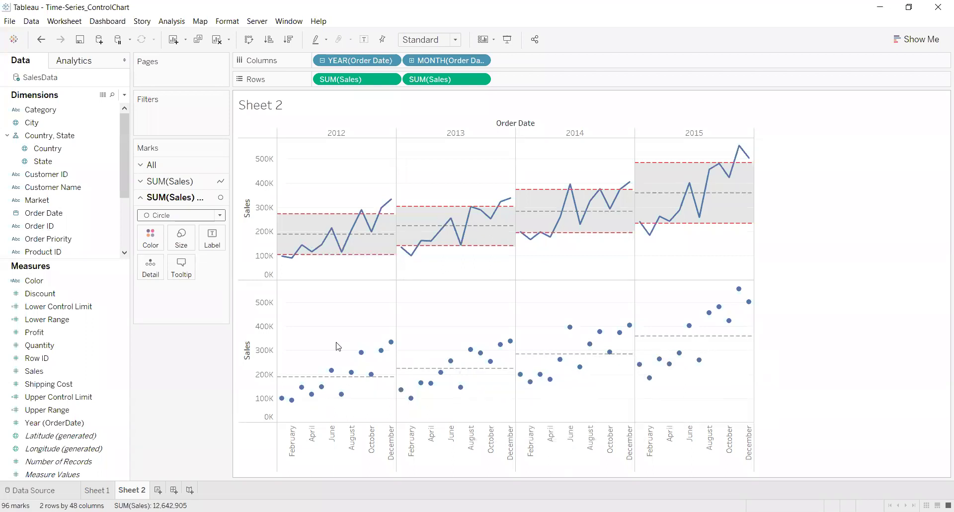
# - Combine the two Sales measures on a dual axis and synchronize their axes
pyautogui.rightClick(268, 317)
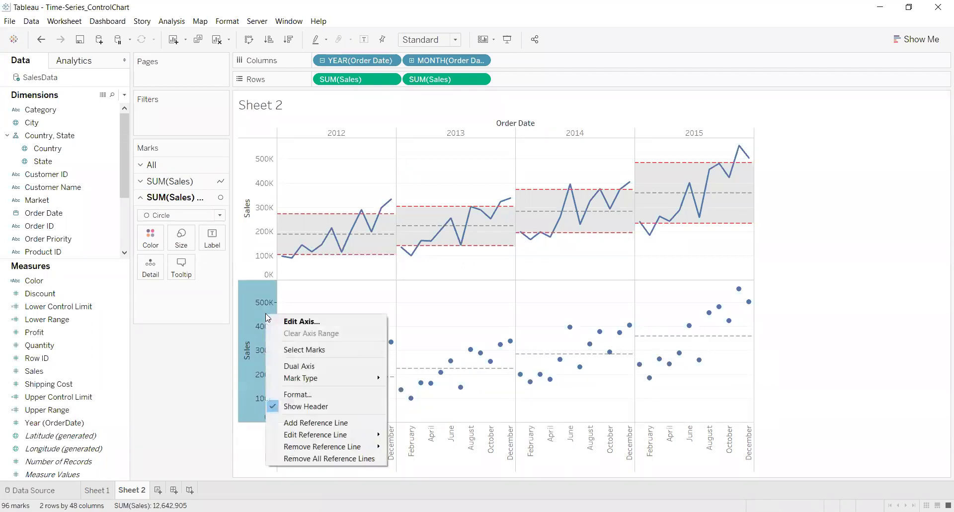
pyautogui.click(310, 368)
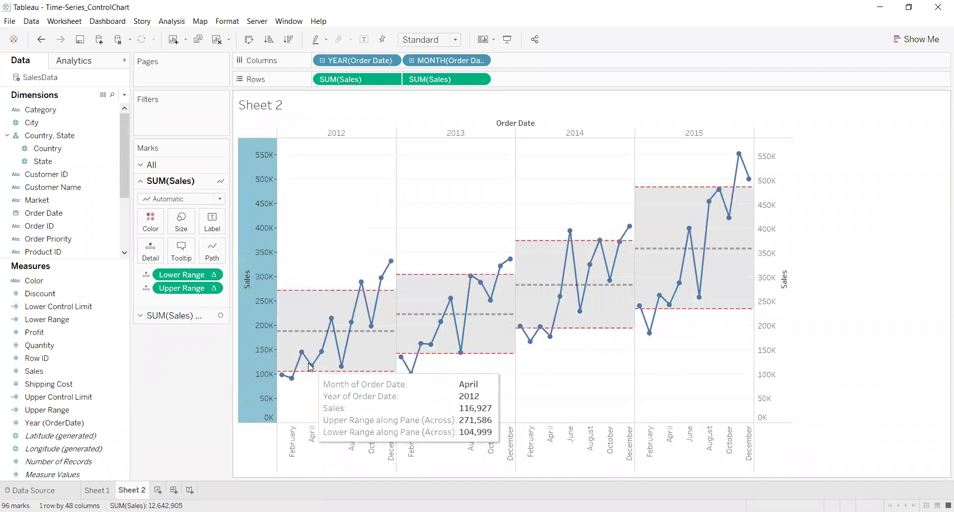
pyautogui.rightClick(768, 266)
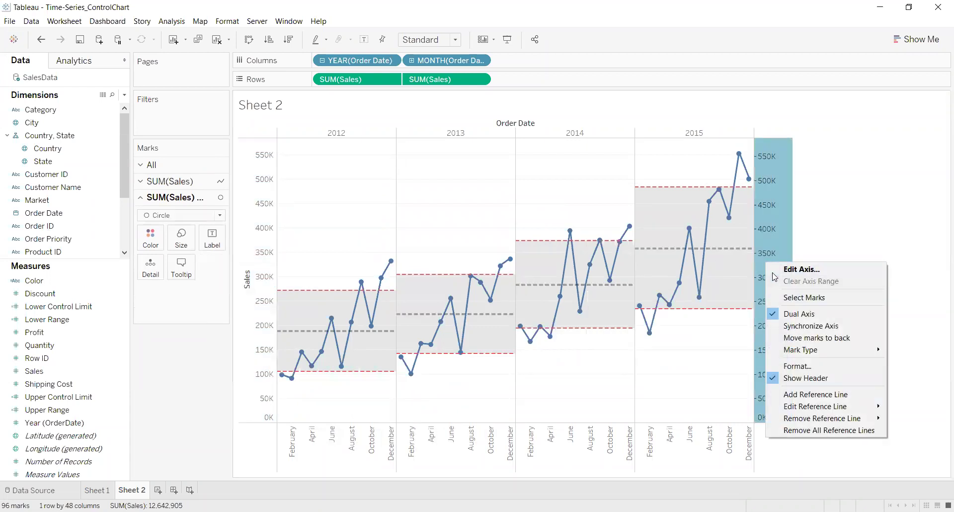
pyautogui.press('Return')
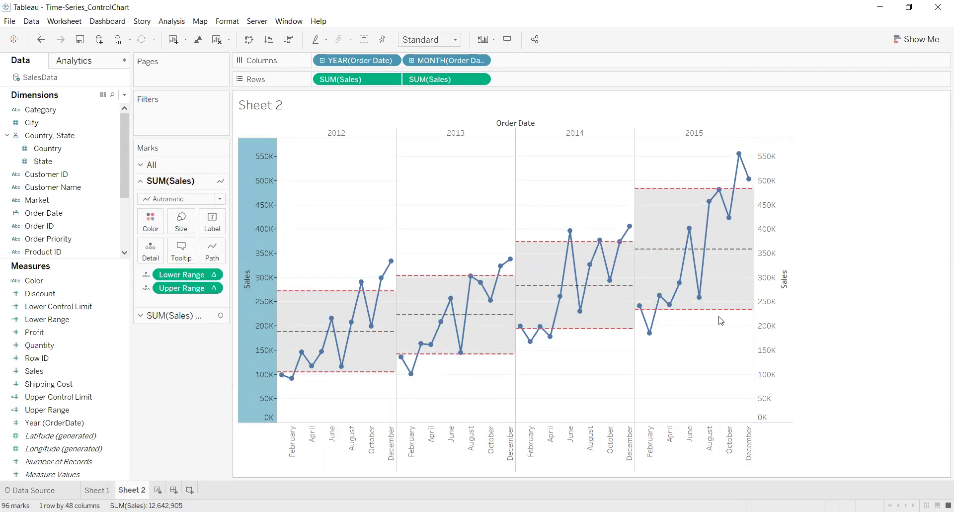
pyautogui.click(194, 409)
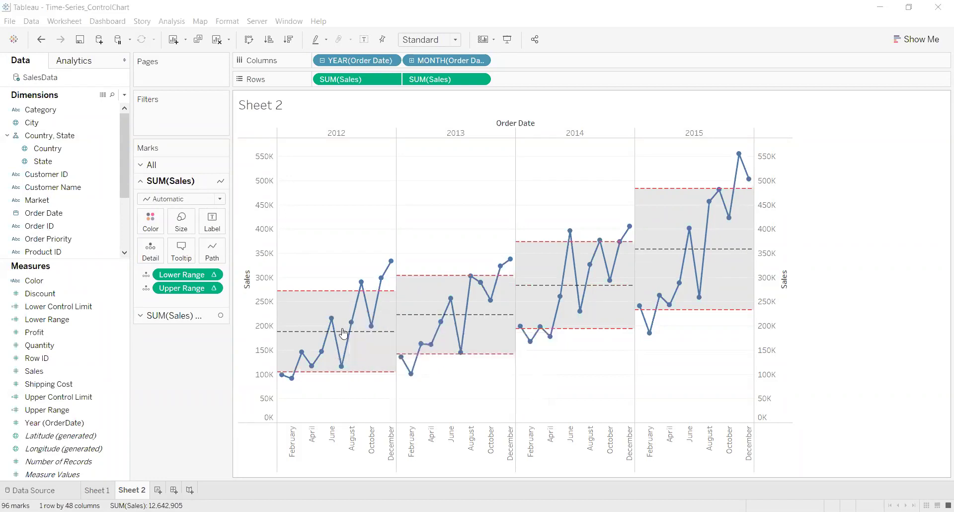
# - Examine the 2012 points on the combined chart to distinguish months within the control band from those outside it
pyautogui.moveTo(331, 340)
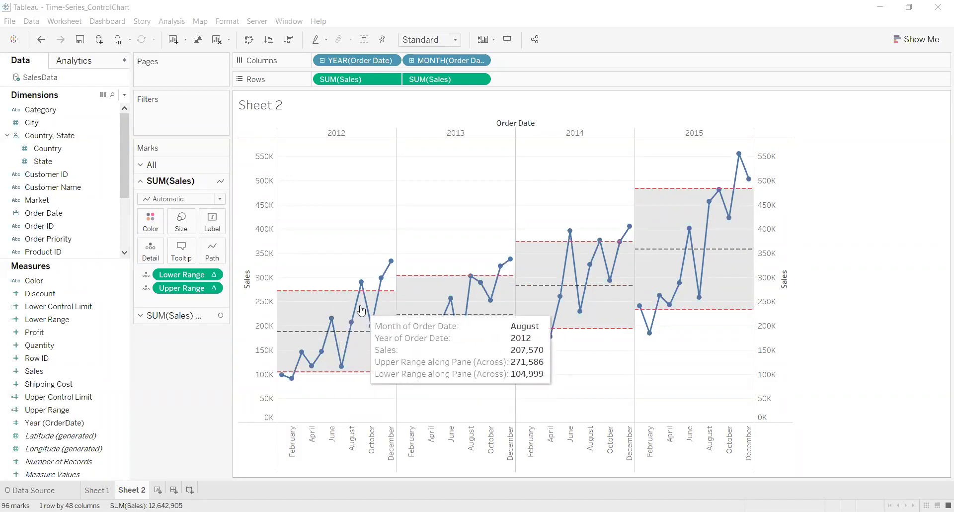
pyautogui.moveTo(282, 291)
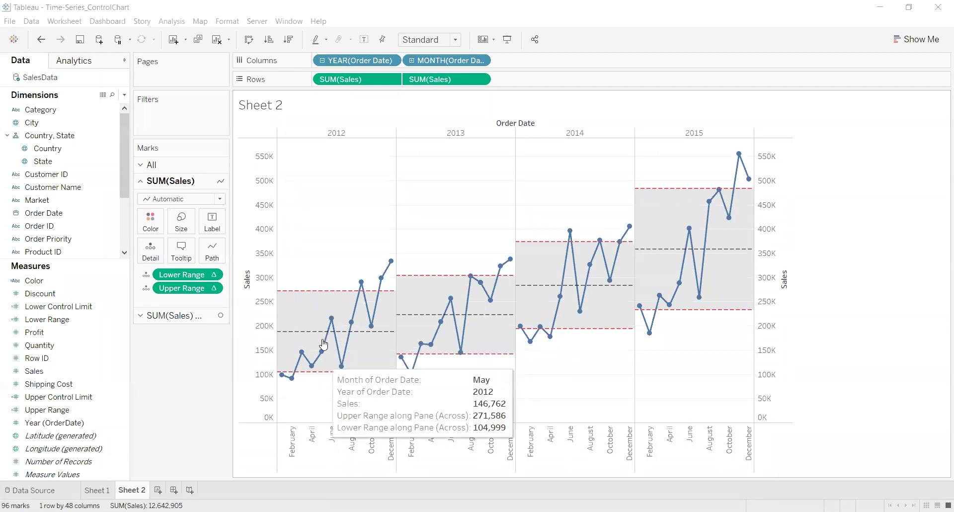
pyautogui.moveTo(277, 334)
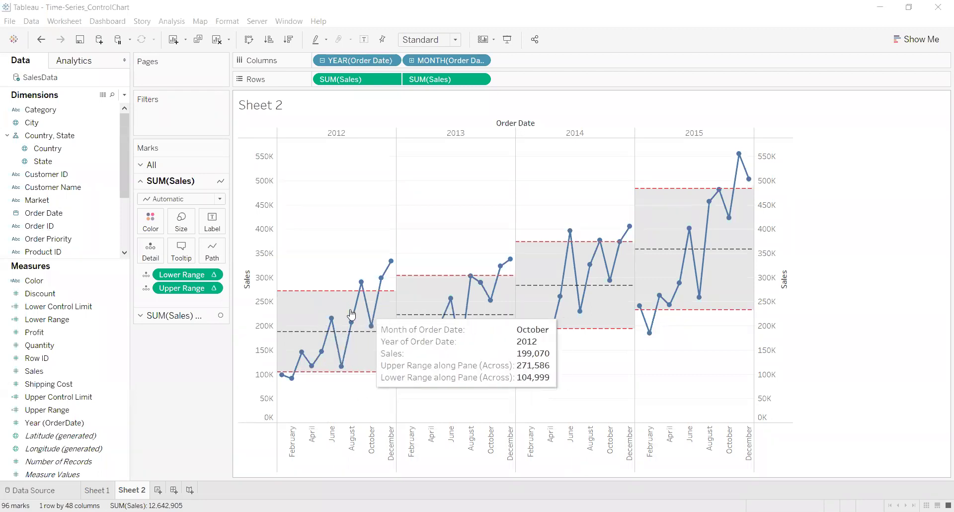
pyautogui.moveTo(362, 308)
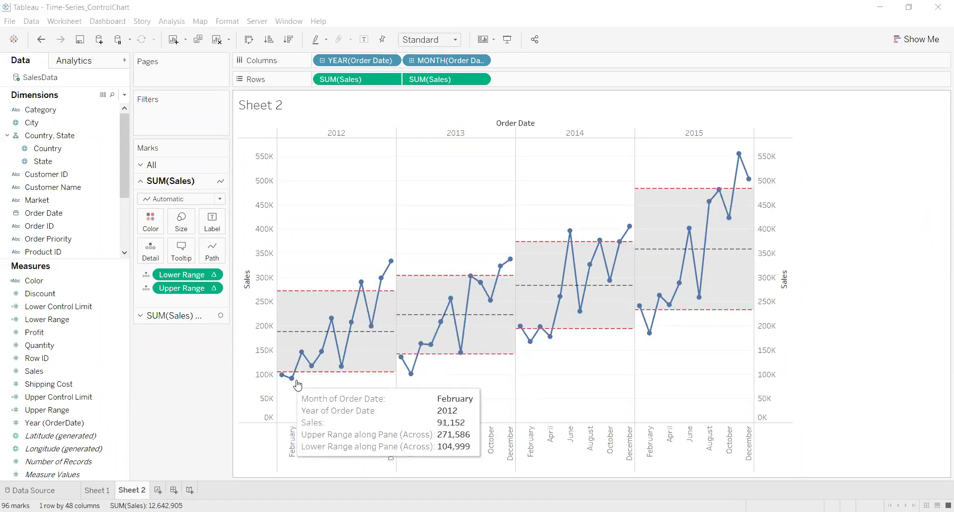
pyautogui.moveTo(388, 266)
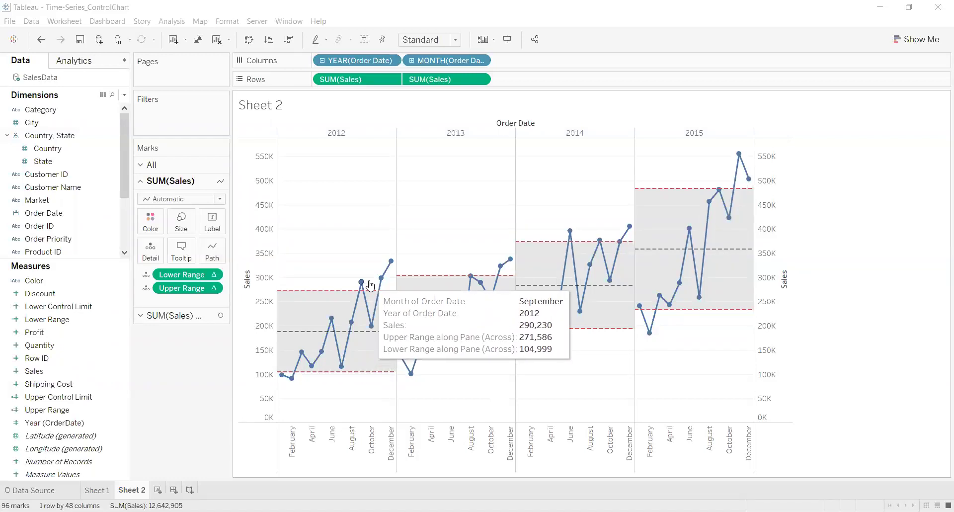
pyautogui.moveTo(362, 284)
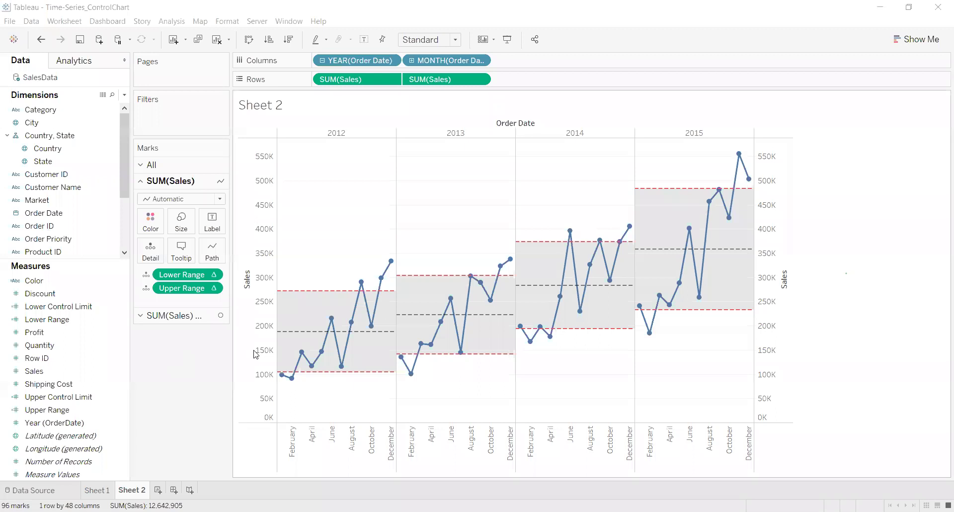
pyautogui.moveTo(283, 384)
# - Create a new calculated field named RangeColor
pyautogui.click(125, 95)
pyautogui.click(113, 106)
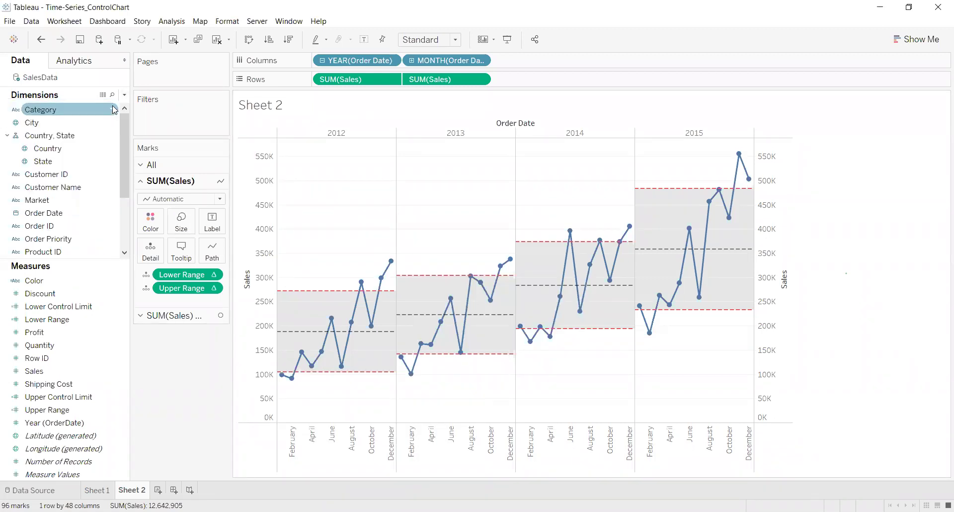
pyautogui.moveTo(547, 81); pyautogui.dragTo(461, 196)
pyautogui.moveTo(378, 201); pyautogui.dragTo(322, 198)
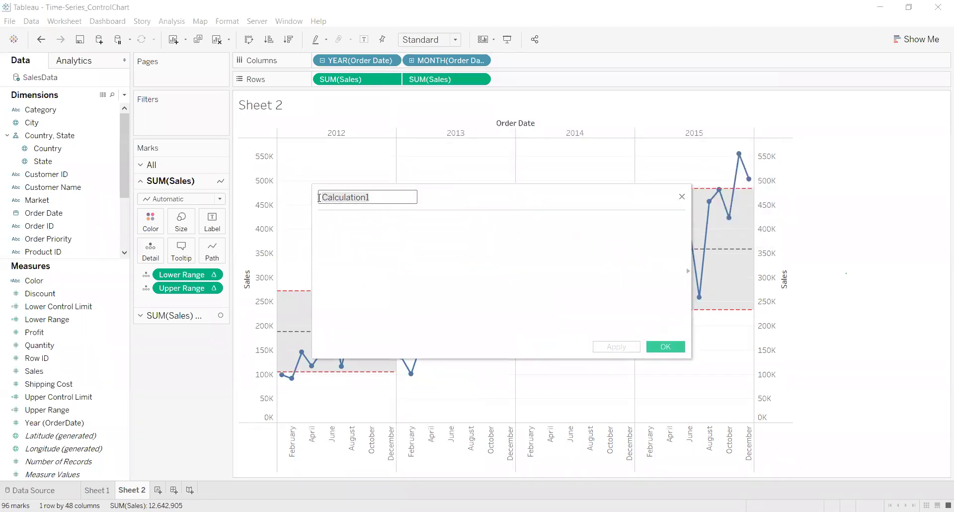
pyautogui.press('BackSpace')
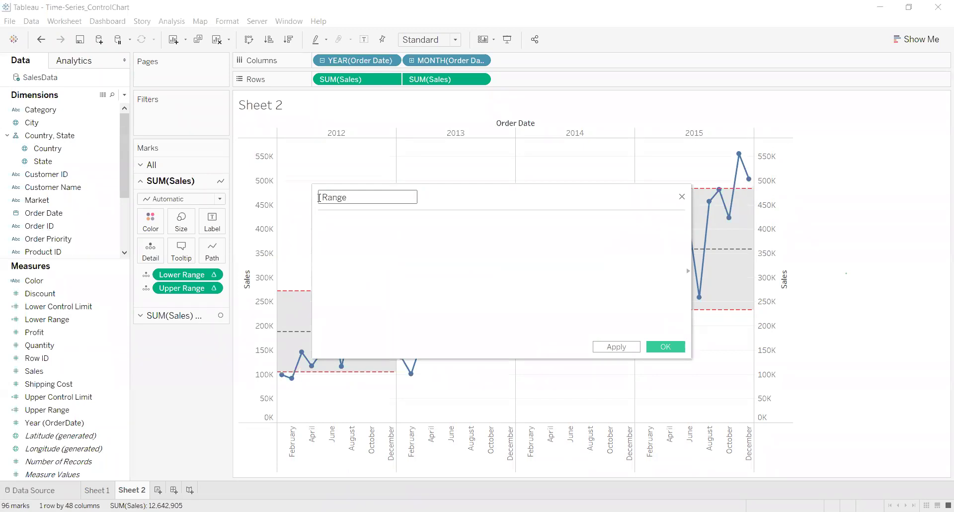
# - Begin the RangeColor formula with the condition IF SUM([Sales]) > [Upper Range]
pyautogui.click(344, 233)
pyautogui.write('IF')
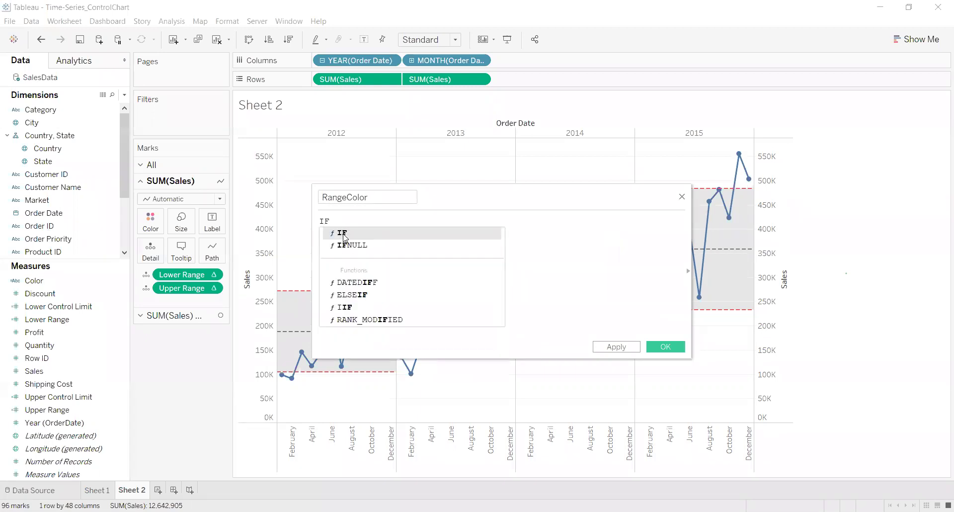
pyautogui.click(344, 235)
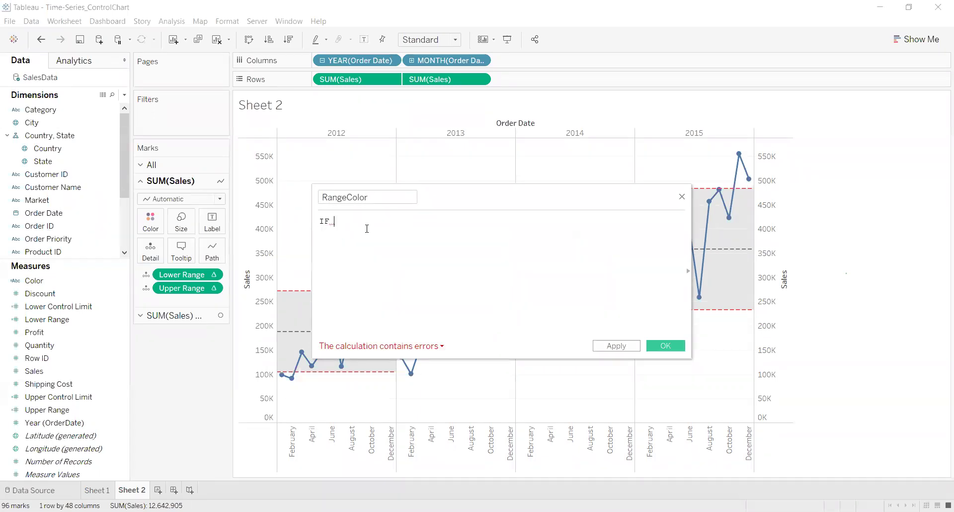
pyautogui.write('sum')
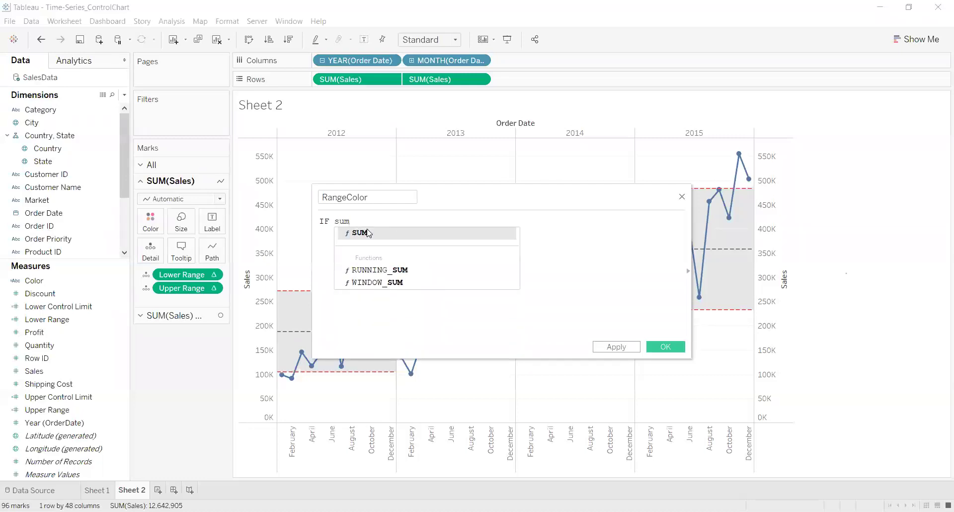
pyautogui.click(369, 233)
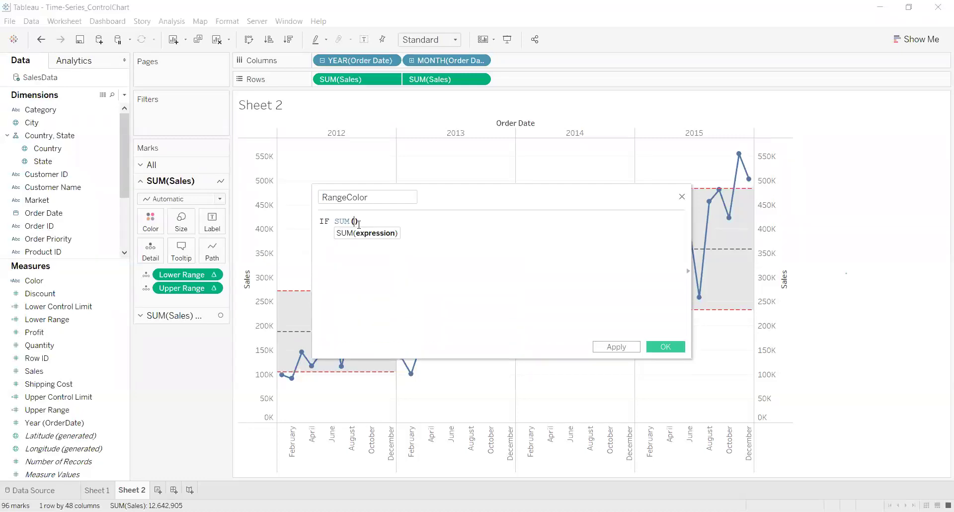
pyautogui.write('sa')
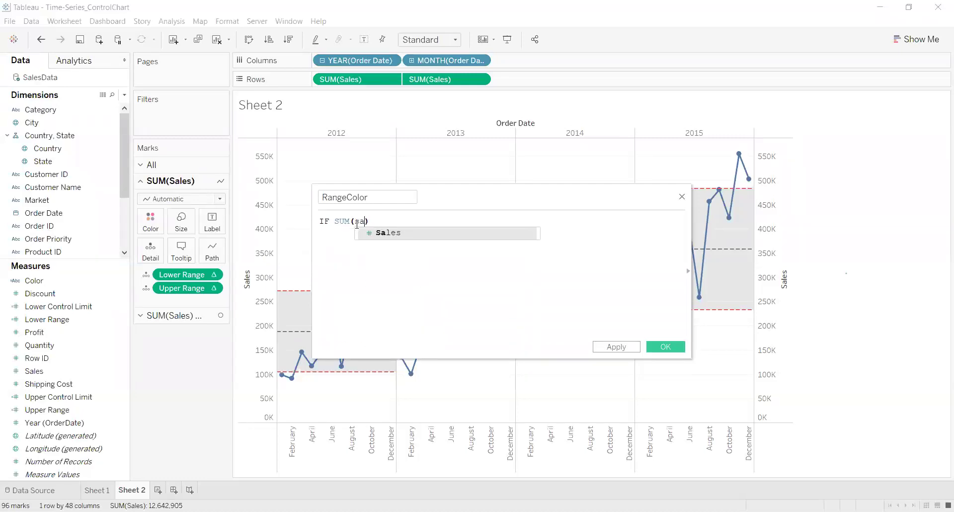
pyautogui.click(418, 234)
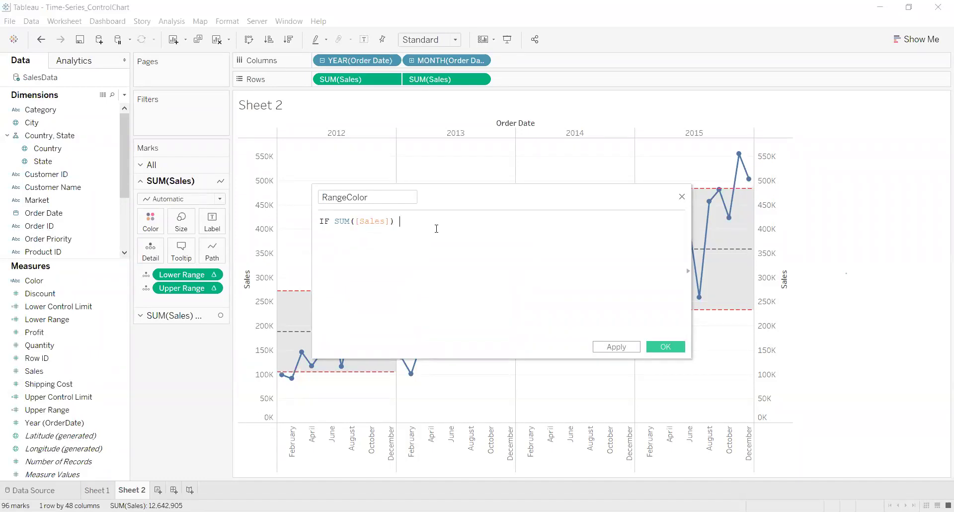
pyautogui.write('up')
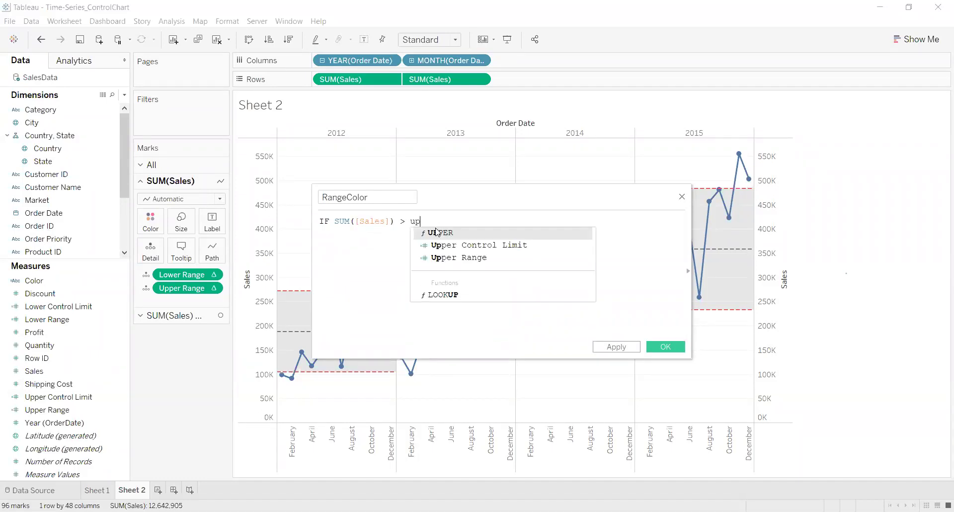
pyautogui.click(454, 259)
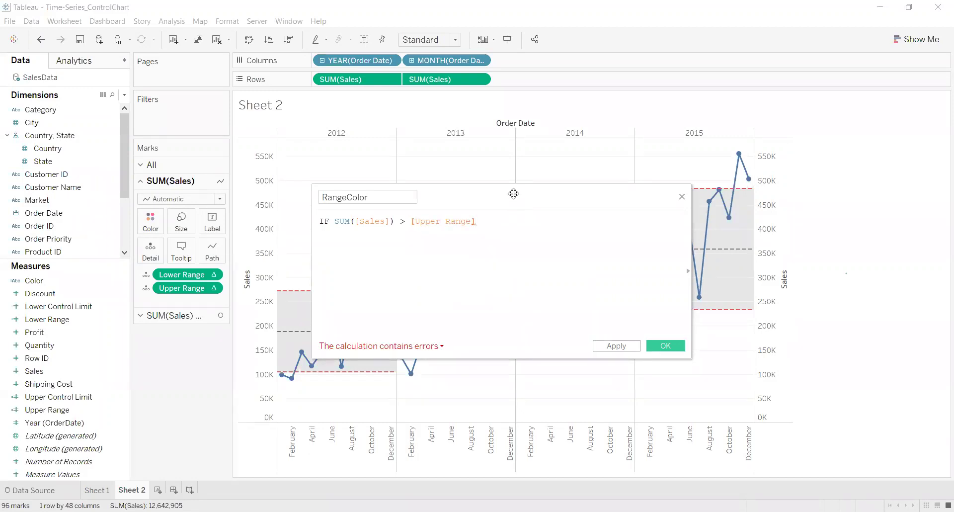
# - Extend the RangeColor condition with OR SUM([Sales]) < [Lower Range], keeping the second comparison on its own line
pyautogui.moveTo(502, 196); pyautogui.dragTo(594, 238)
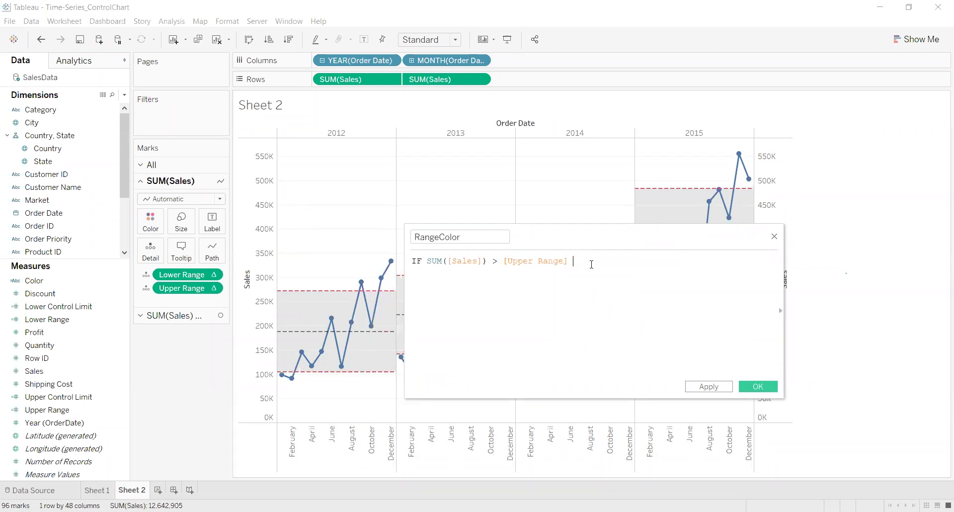
pyautogui.write('OR')
pyautogui.press('Return')
pyautogui.press('Return')
pyautogui.write('SUM')
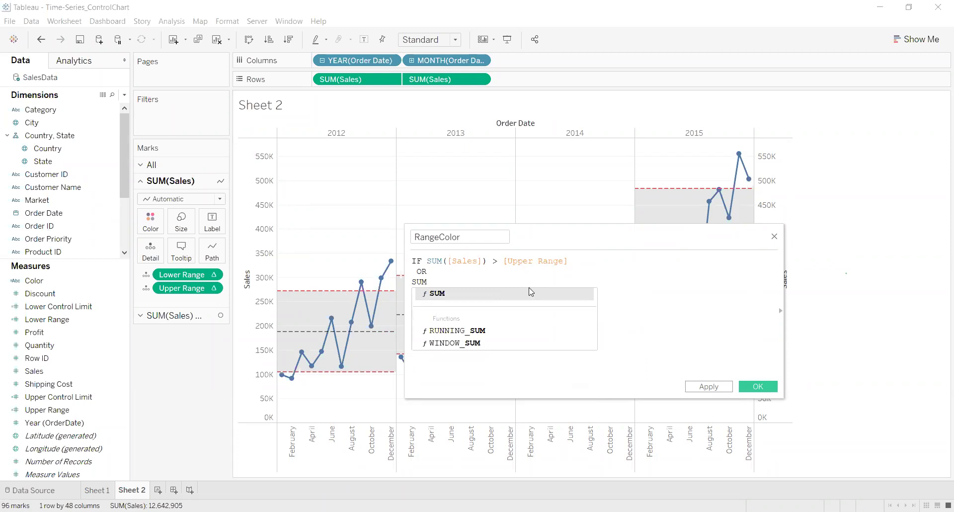
pyautogui.write('()')
pyautogui.click(432, 281)
pyautogui.write('SA')
pyautogui.click(463, 293)
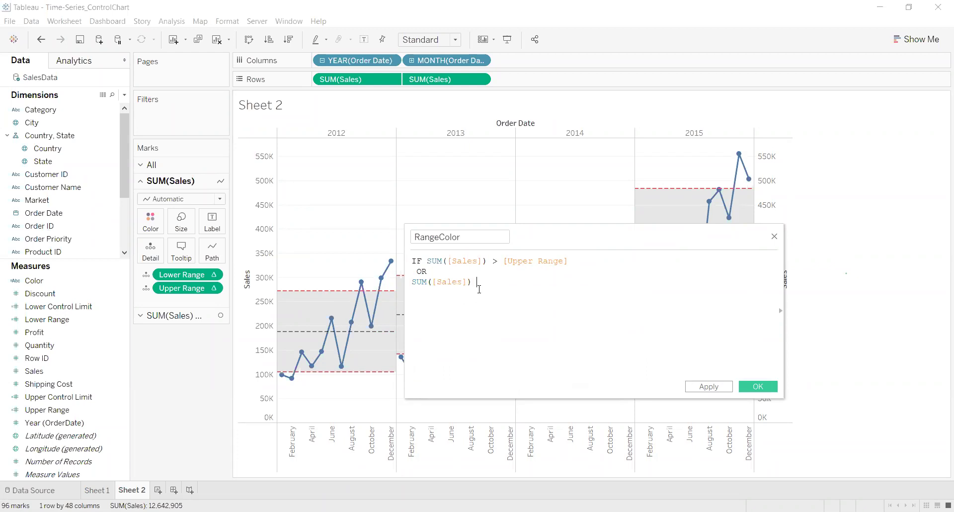
pyautogui.write('< Lo')
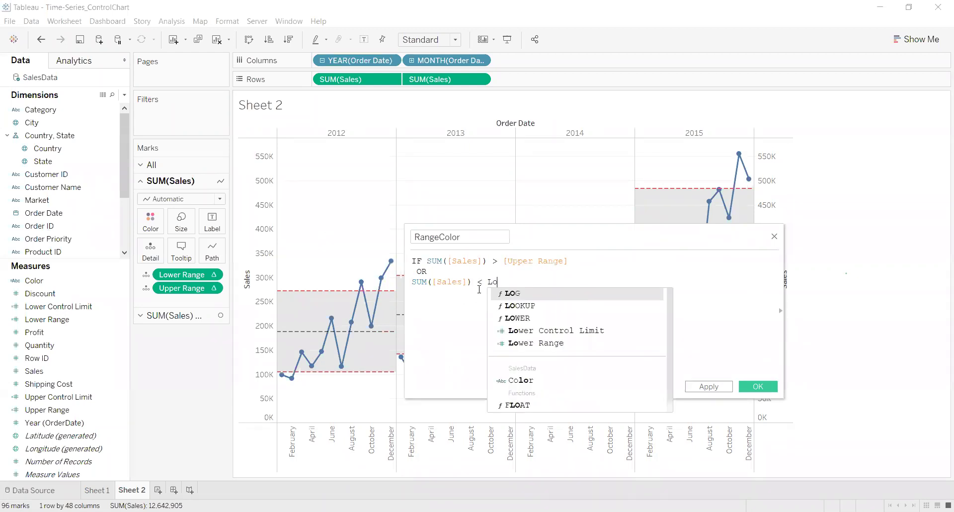
pyautogui.click(533, 343)
# - Complete the RangeColor formula with THEN ' Out of Range' ELSE 'In Range' END
pyautogui.moveTo(281, 378)
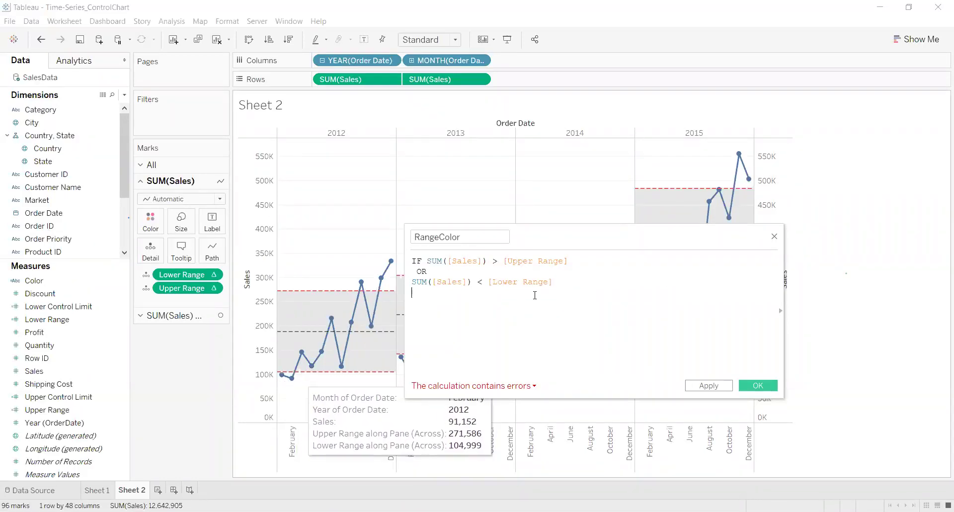
pyautogui.write('TH')
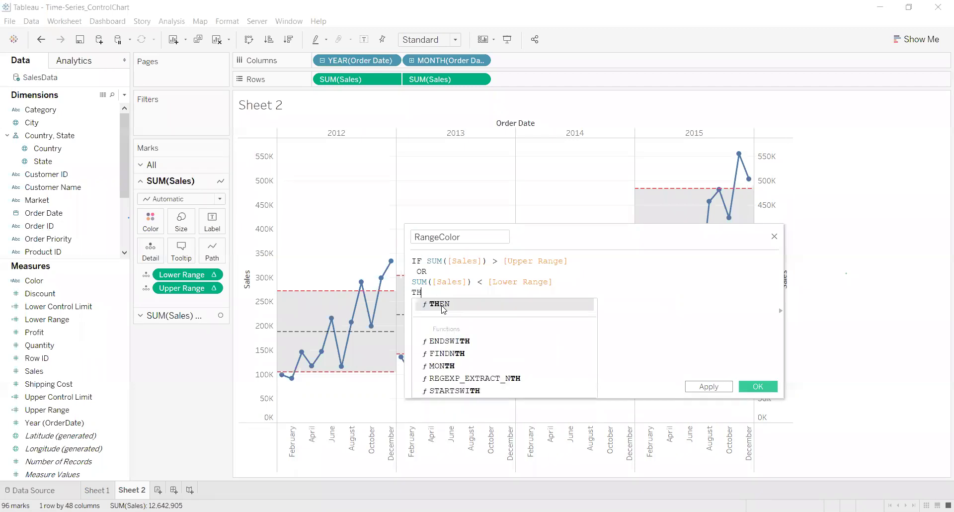
pyautogui.click(443, 305)
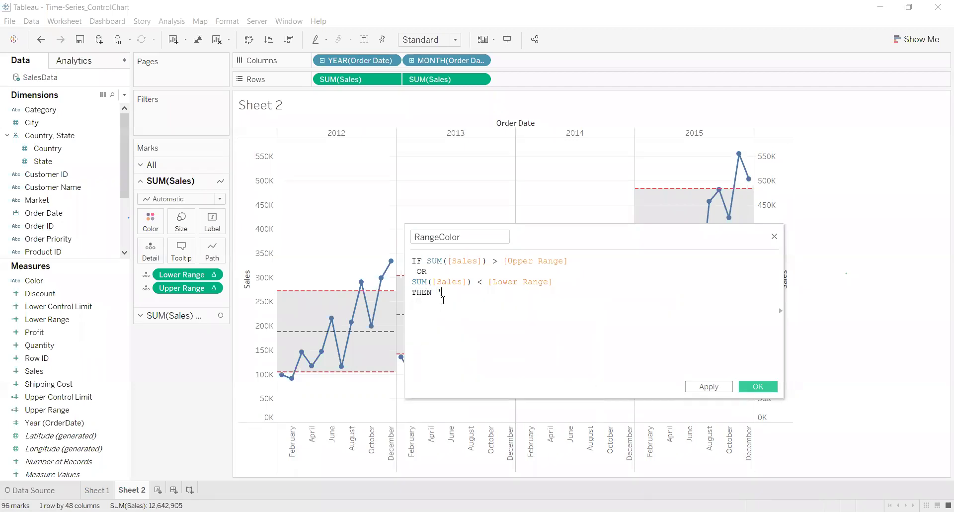
pyautogui.write("' Out of Range' ELSE ")
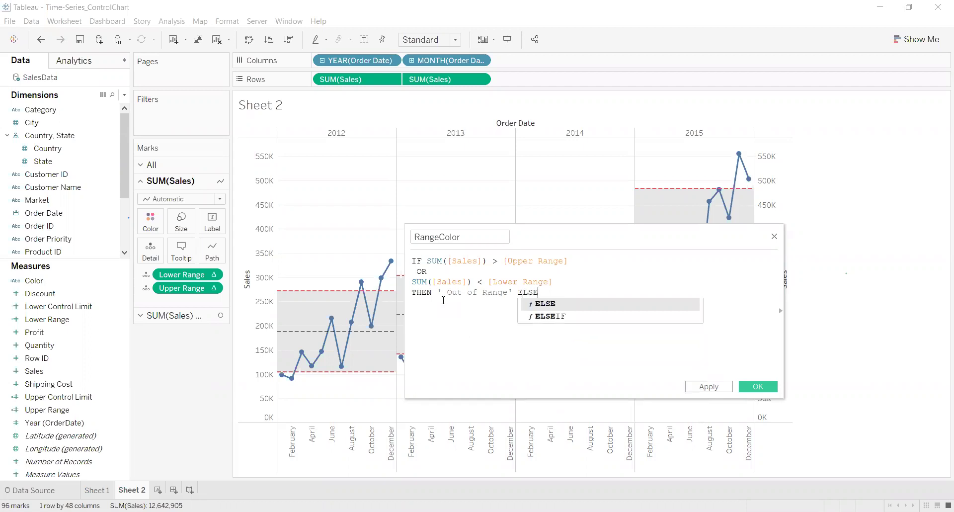
pyautogui.write("' In")
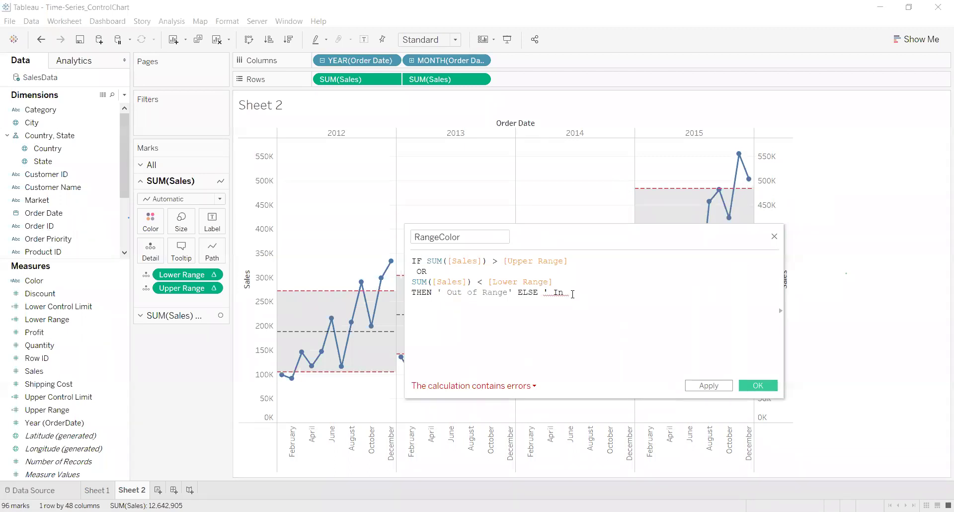
pyautogui.write("Range'")
pyautogui.click(555, 292)
pyautogui.press('BackSpace')
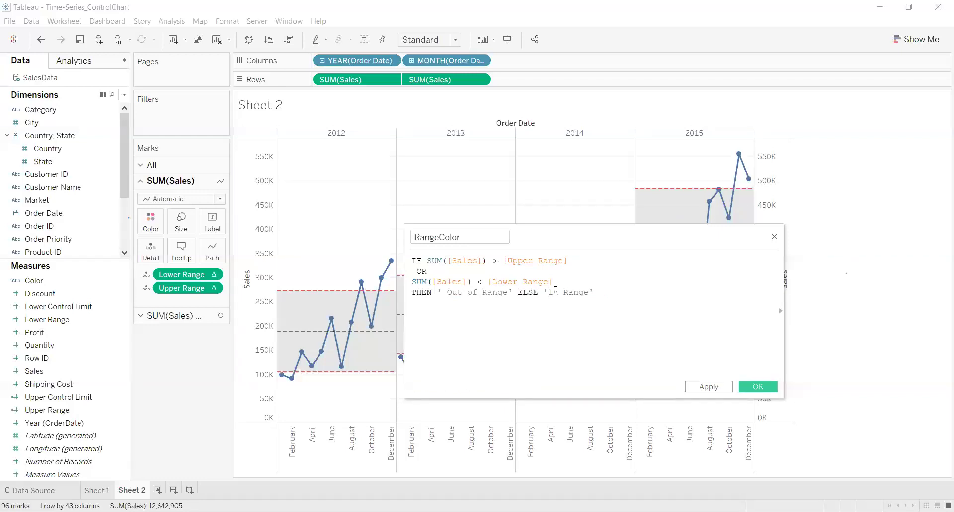
pyautogui.click(608, 297)
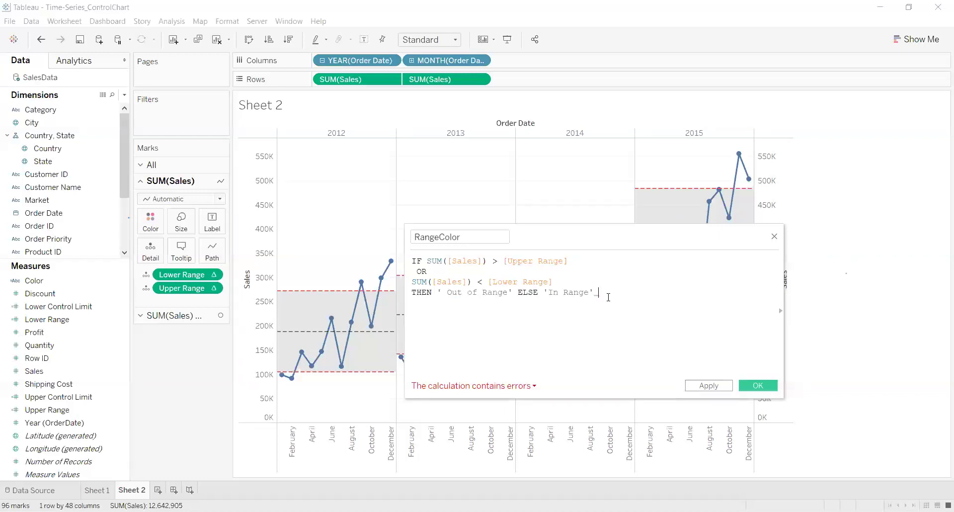
pyautogui.write('END')
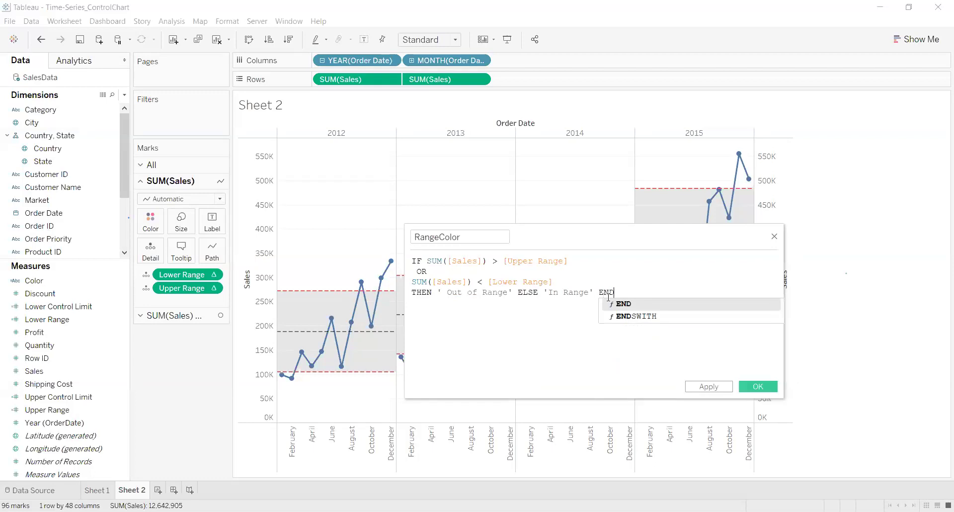
# - Put END on its own line without a leading space and save the RangeColor calculation
pyautogui.press('Escape')
pyautogui.click(594, 292)
pyautogui.press('Return')
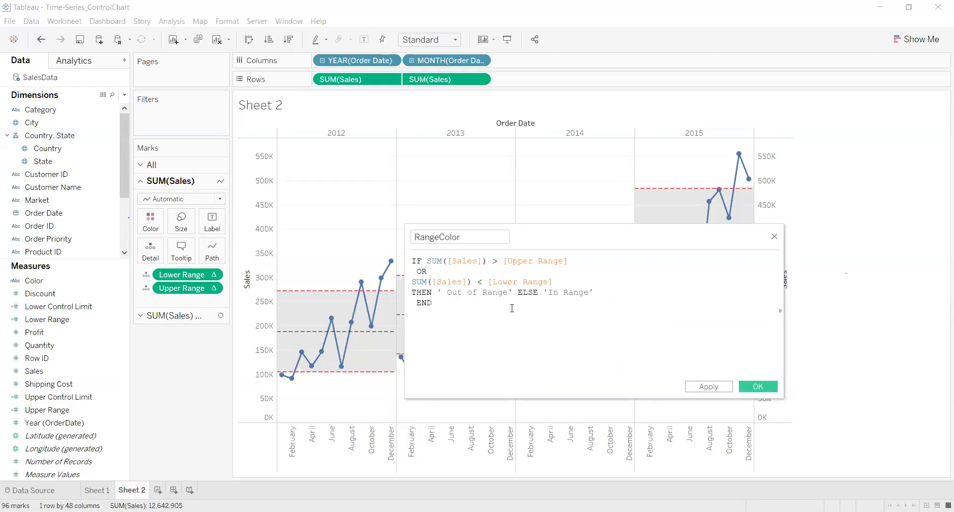
pyautogui.press('Delete')
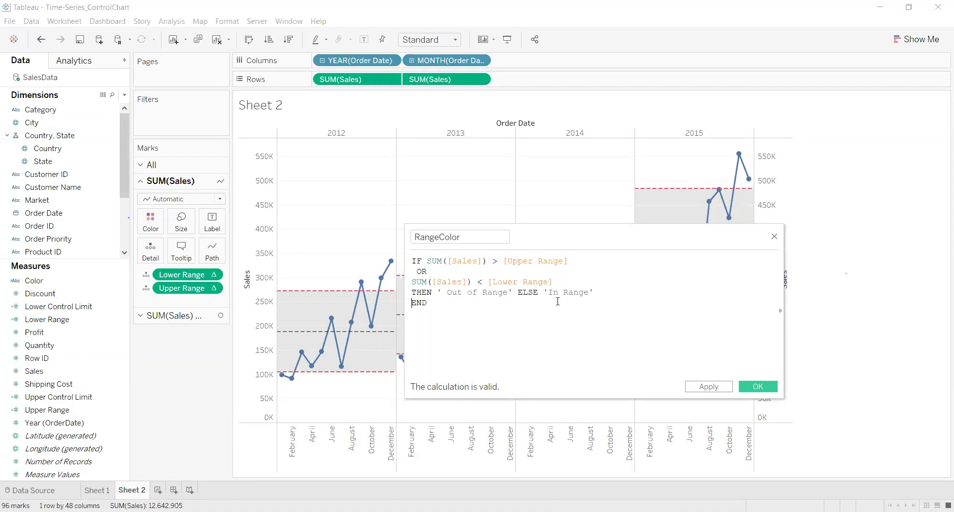
pyautogui.click(721, 387)
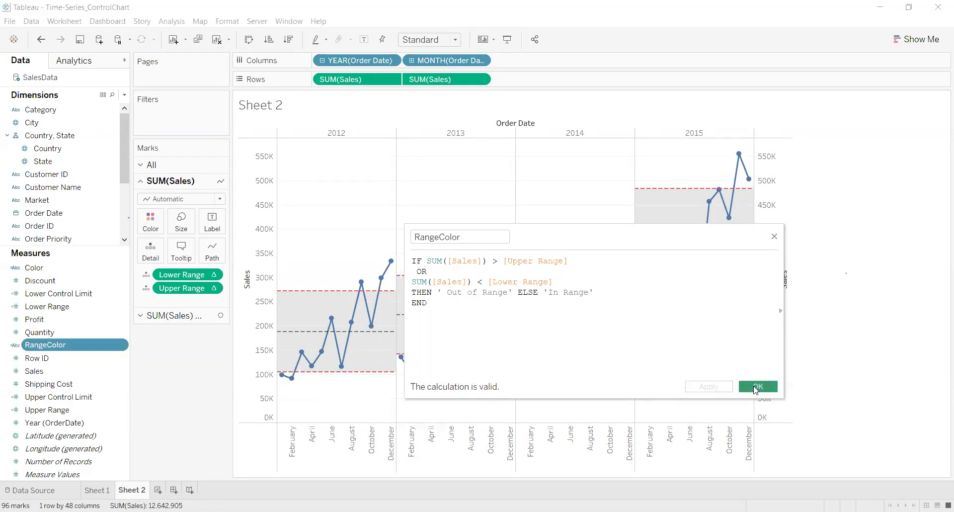
pyautogui.click(756, 387)
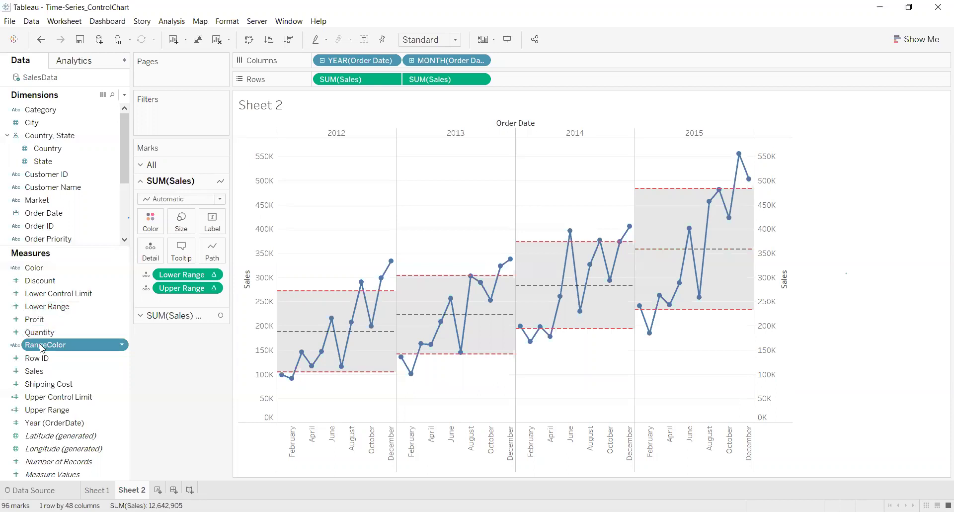
pyautogui.press('F2')
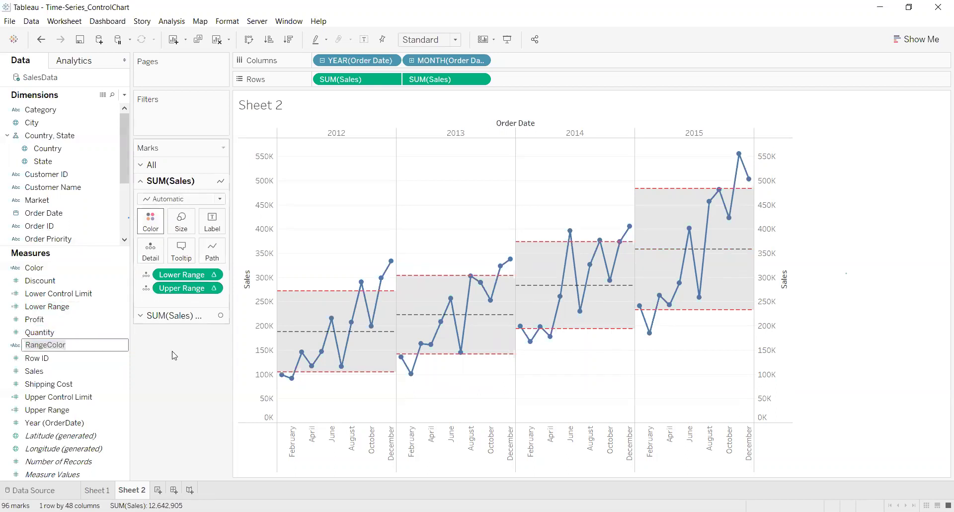
pyautogui.press('Return')
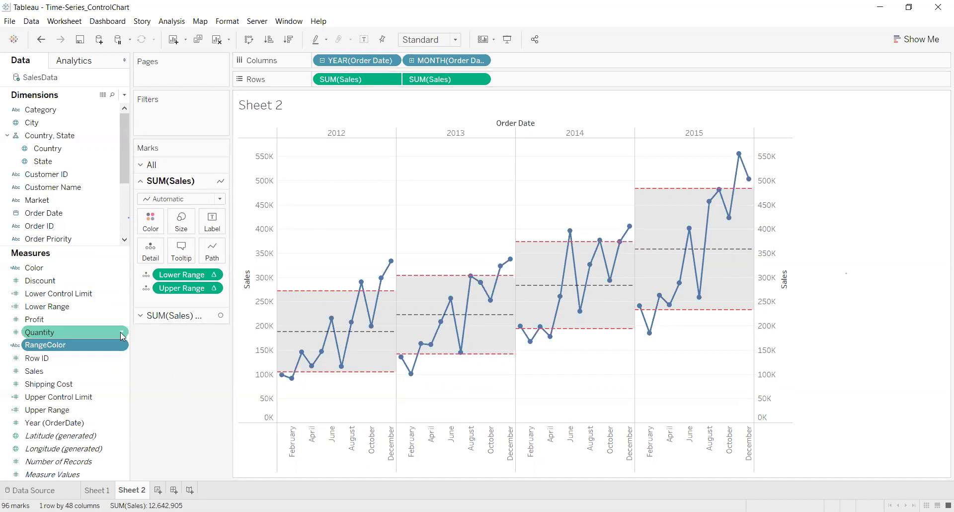
pyautogui.click(71, 346)
pyautogui.press('Return')
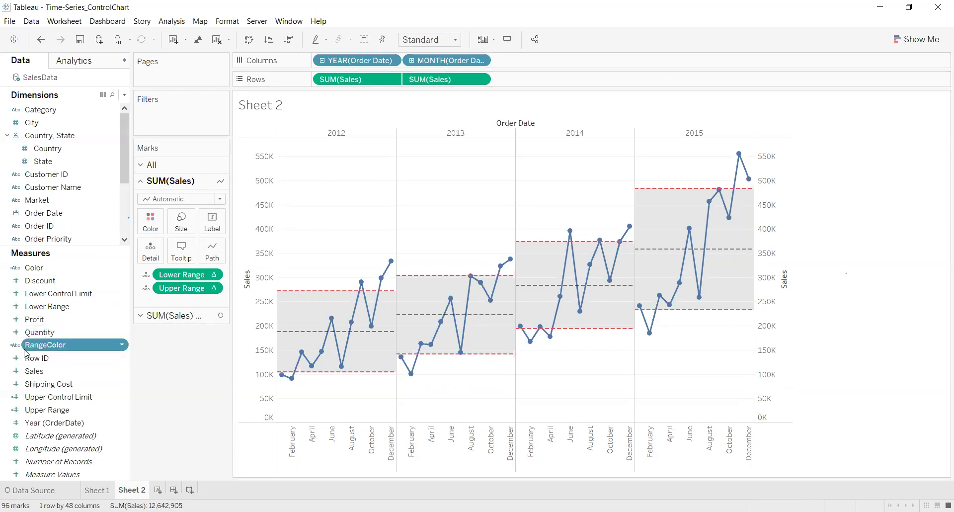
pyautogui.click(76, 344)
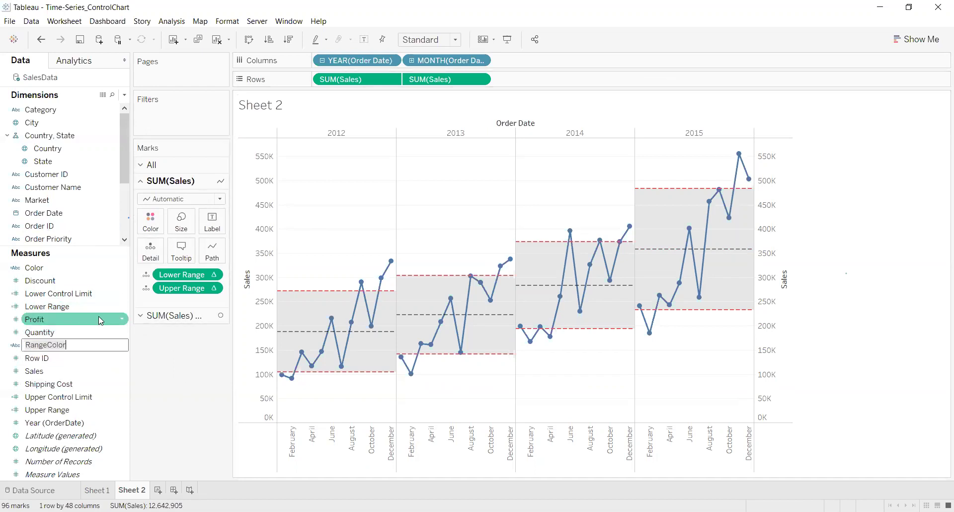
pyautogui.click(175, 376)
# - Try coloring the Sales line marks by RangeColor, and undo it
pyautogui.moveTo(111, 345); pyautogui.dragTo(144, 220)
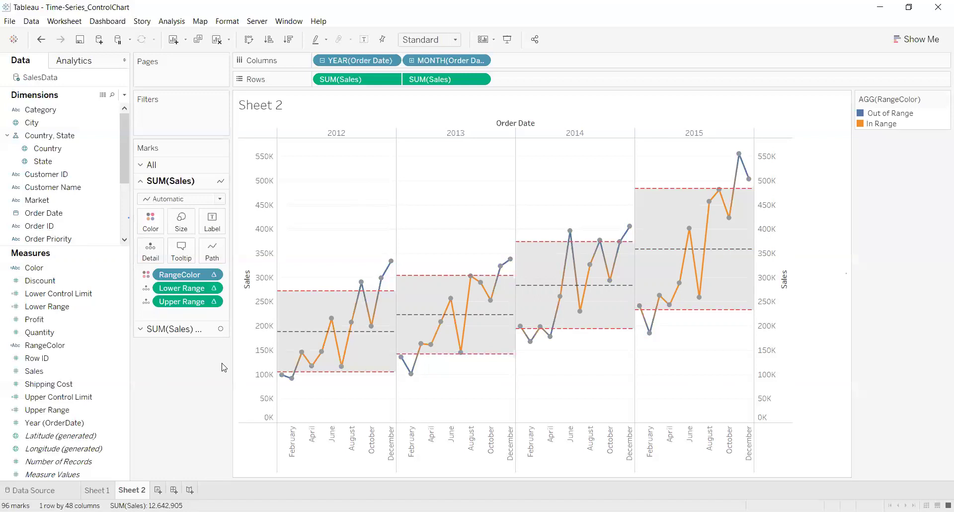
pyautogui.hotkey('ctrl', 'z')
# - Color the circle marks of the second Sales measure by RangeColor
pyautogui.click(182, 316)
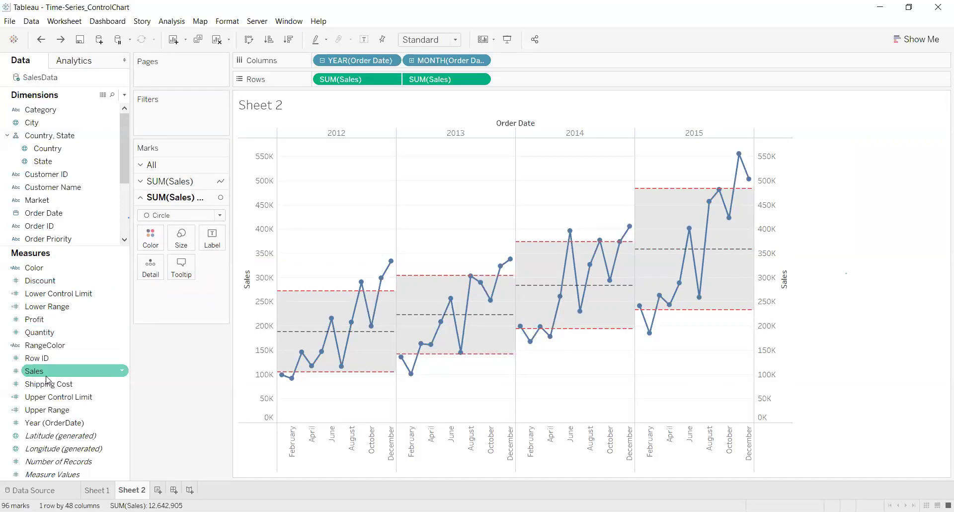
pyautogui.moveTo(77, 344); pyautogui.dragTo(152, 239)
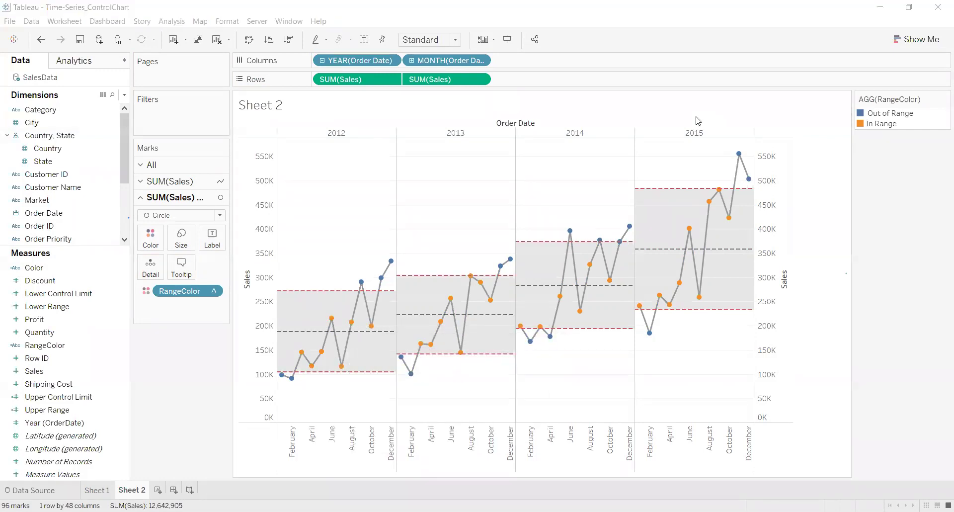
# - Set the RangeColor legend colors to orange for Out of Range and blue for In Range
pyautogui.click(944, 98)
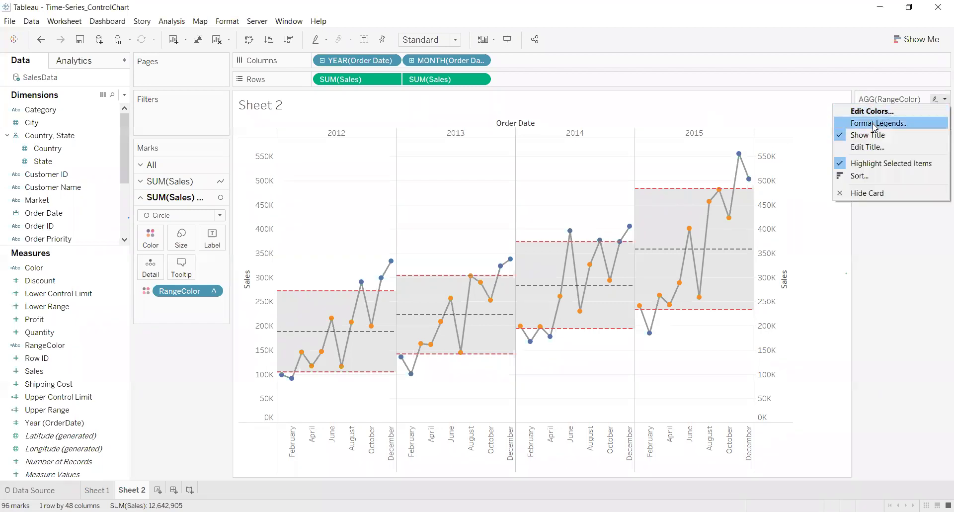
pyautogui.click(876, 112)
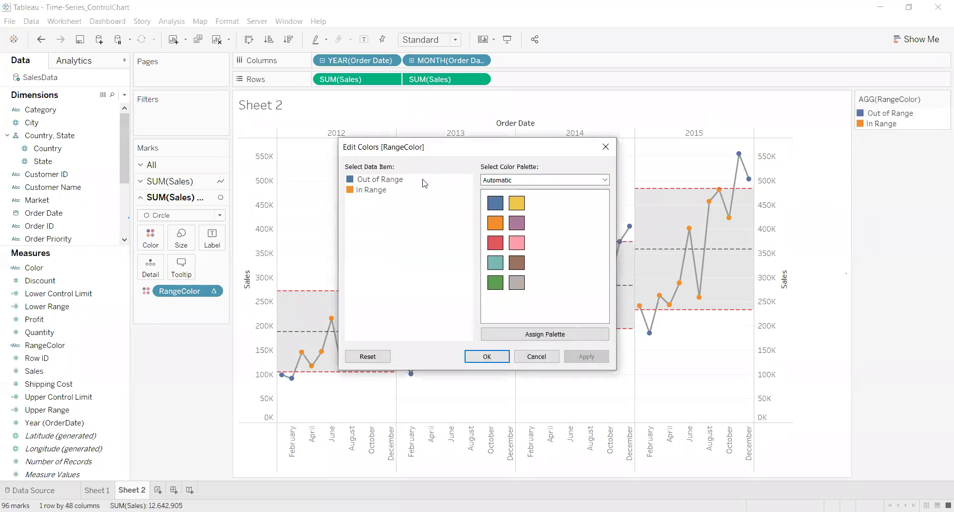
pyautogui.click(401, 179)
pyautogui.click(495, 224)
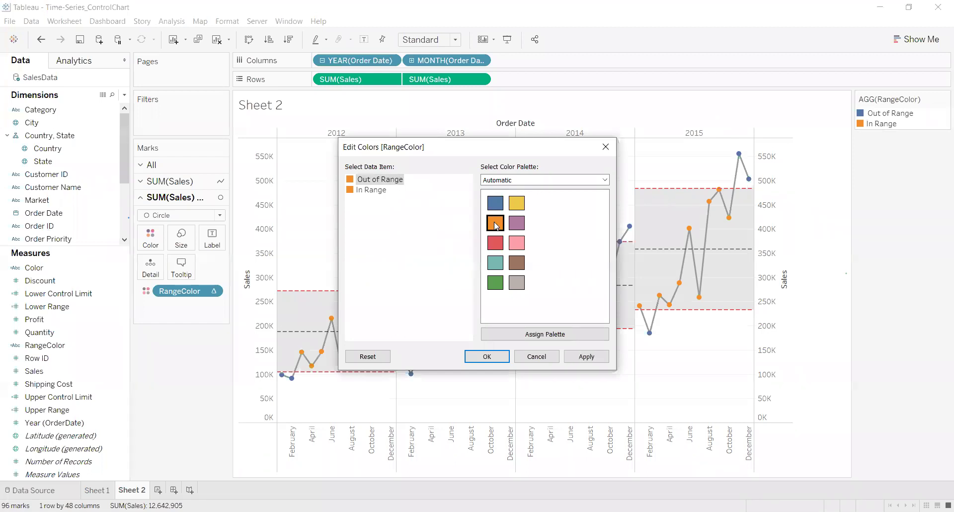
pyautogui.click(368, 189)
pyautogui.click(495, 203)
pyautogui.click(582, 357)
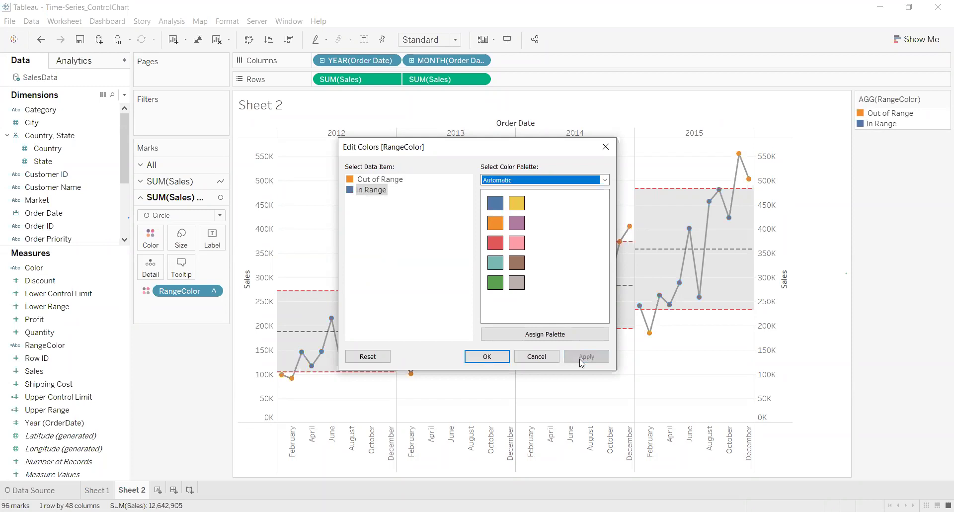
pyautogui.click(482, 357)
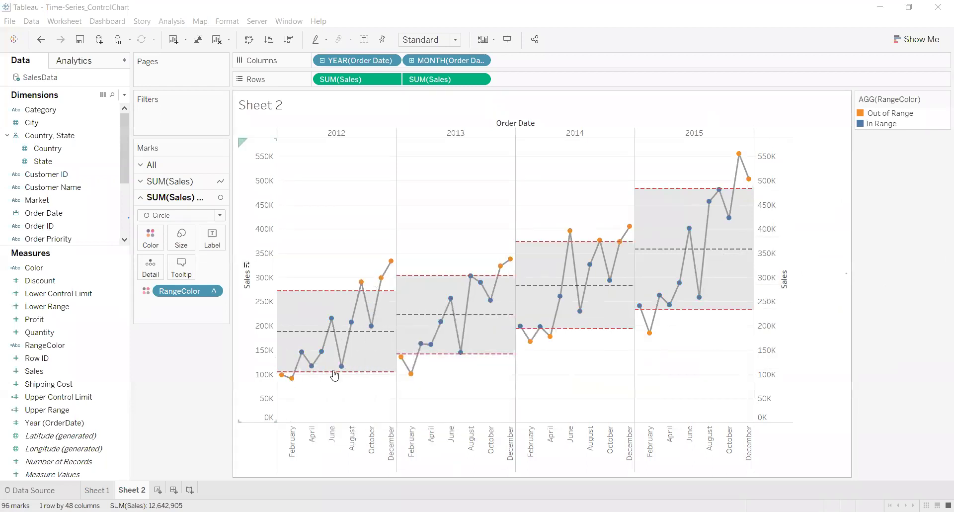
# - Examine the colored points against the control band, including the details of the September 2012 point
pyautogui.moveTo(734, 211)
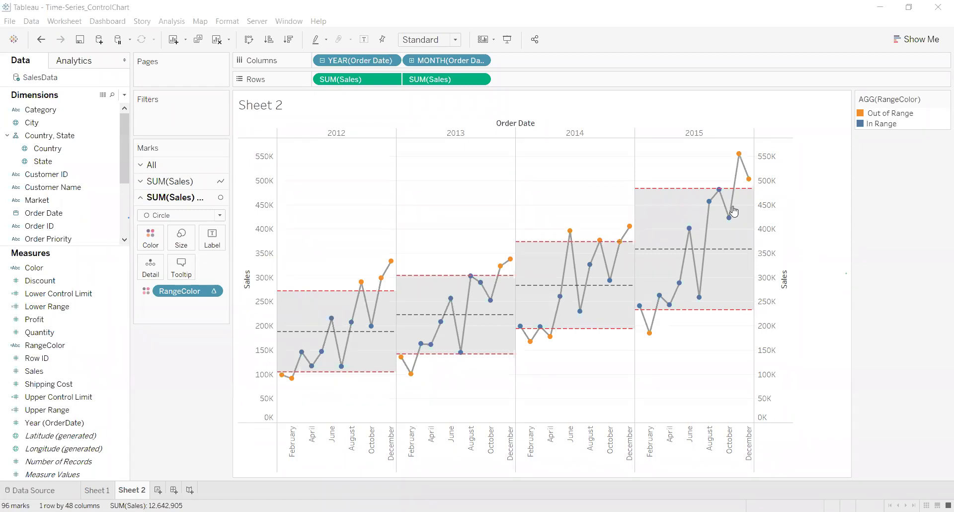
pyautogui.moveTo(381, 281)
pyautogui.moveTo(374, 282)
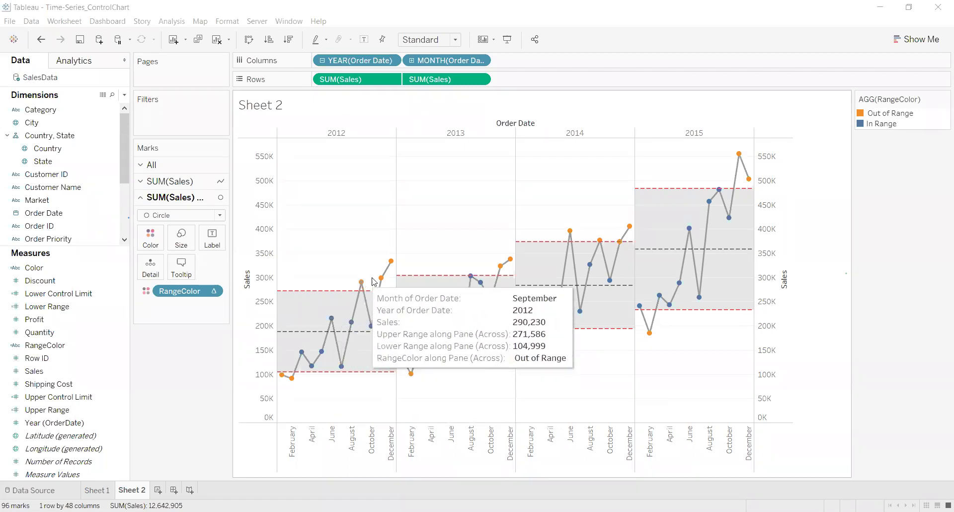